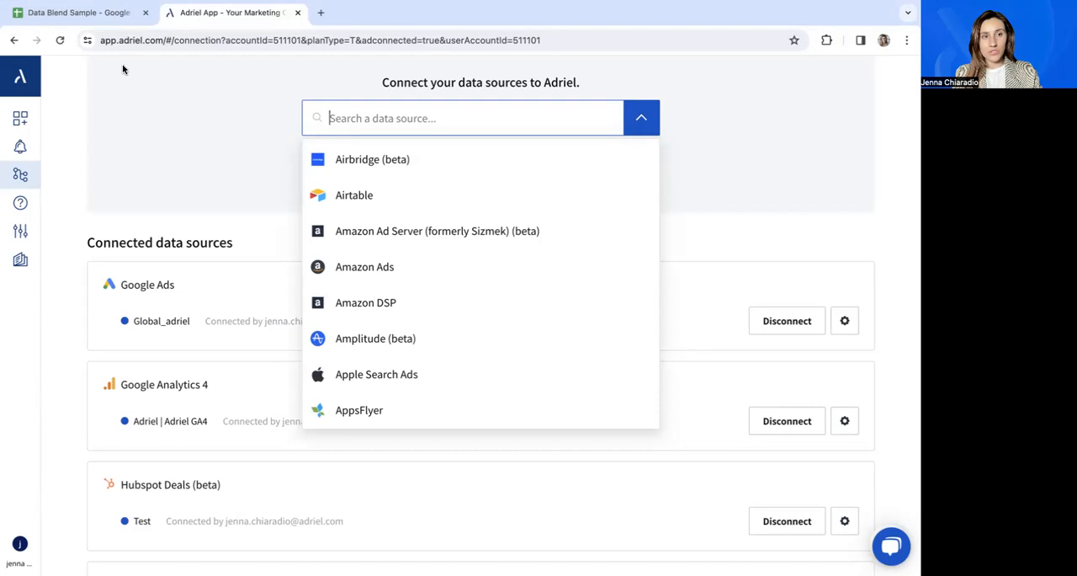
Switch to the Data Blend Sample spreadsheet and examine each TEST Sheet column, from Date and Channel through to CPC.
click(107, 18)
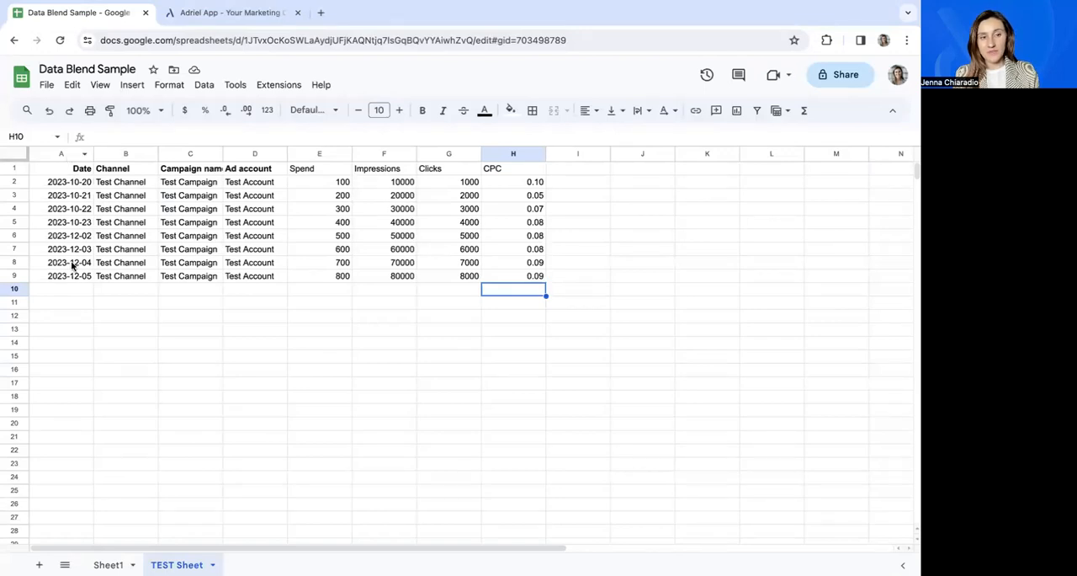
click(119, 153)
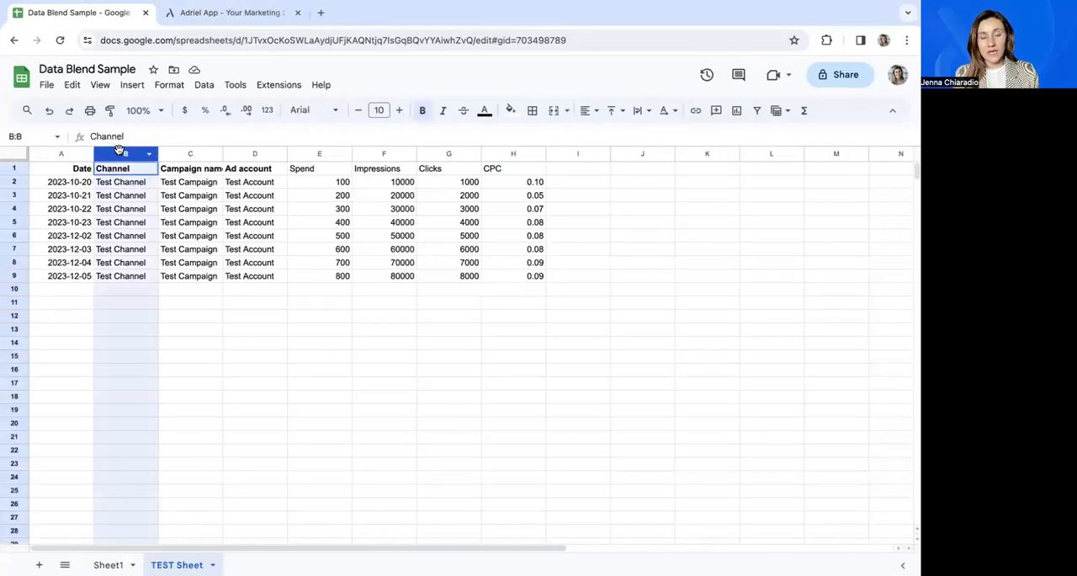
click(181, 154)
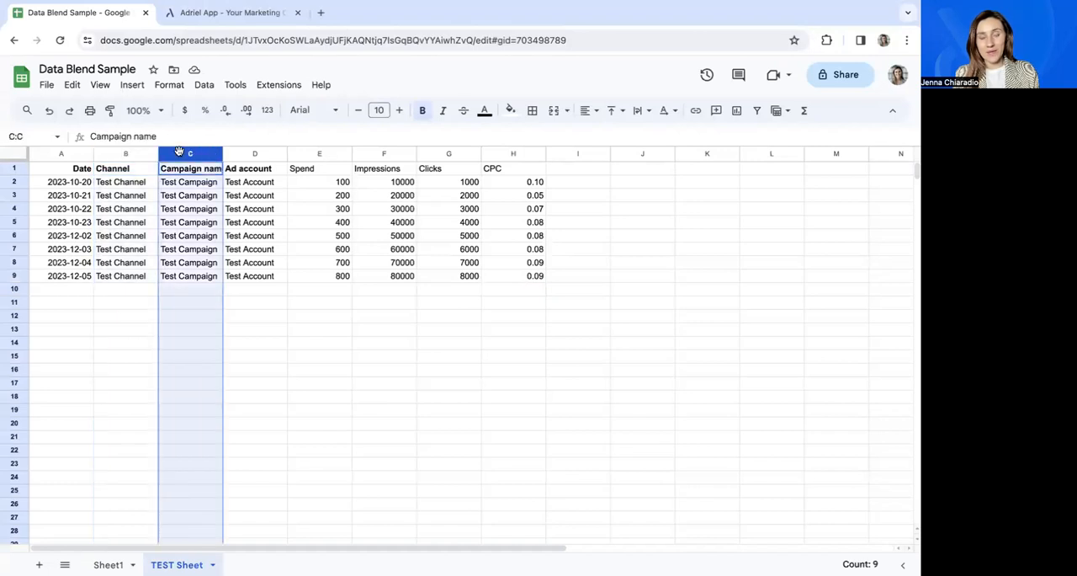
click(238, 154)
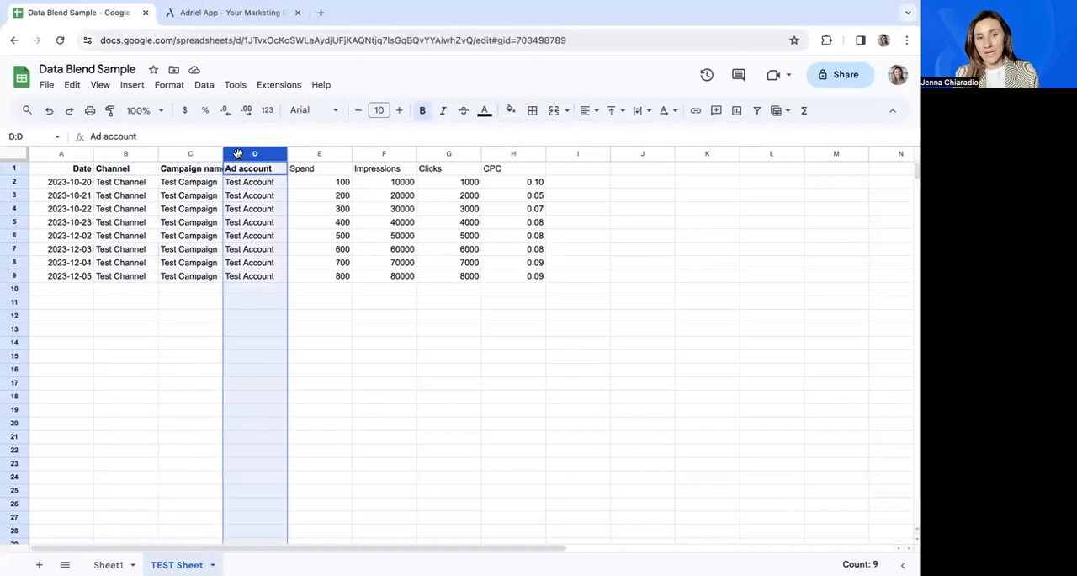
click(305, 154)
click(381, 153)
click(449, 153)
click(502, 154)
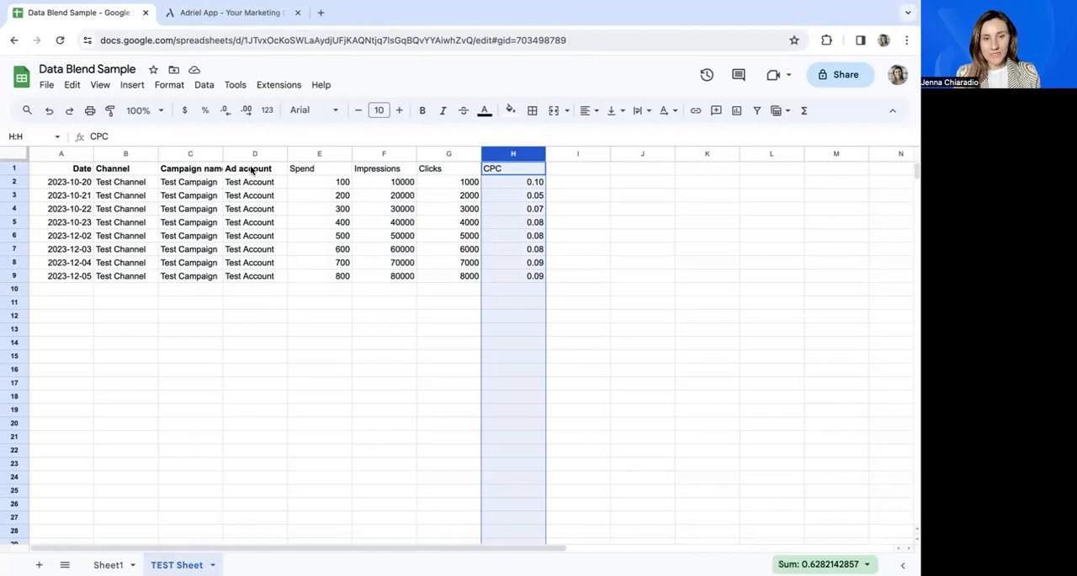
click(76, 154)
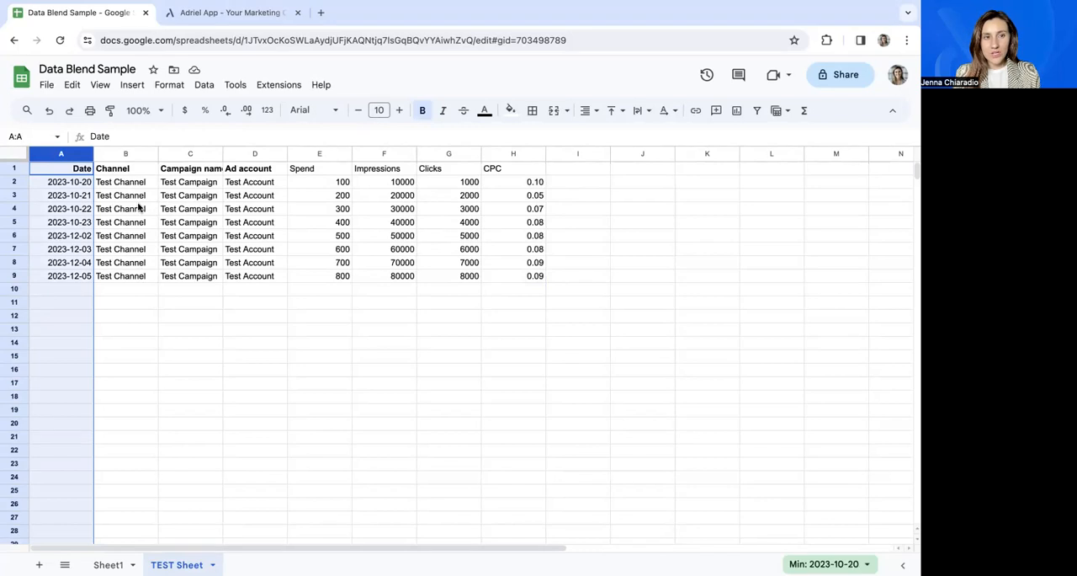
Switch back to Adriel, find the Google Spreadsheet data source with "google", and submit its connection settings without write access.
click(233, 13)
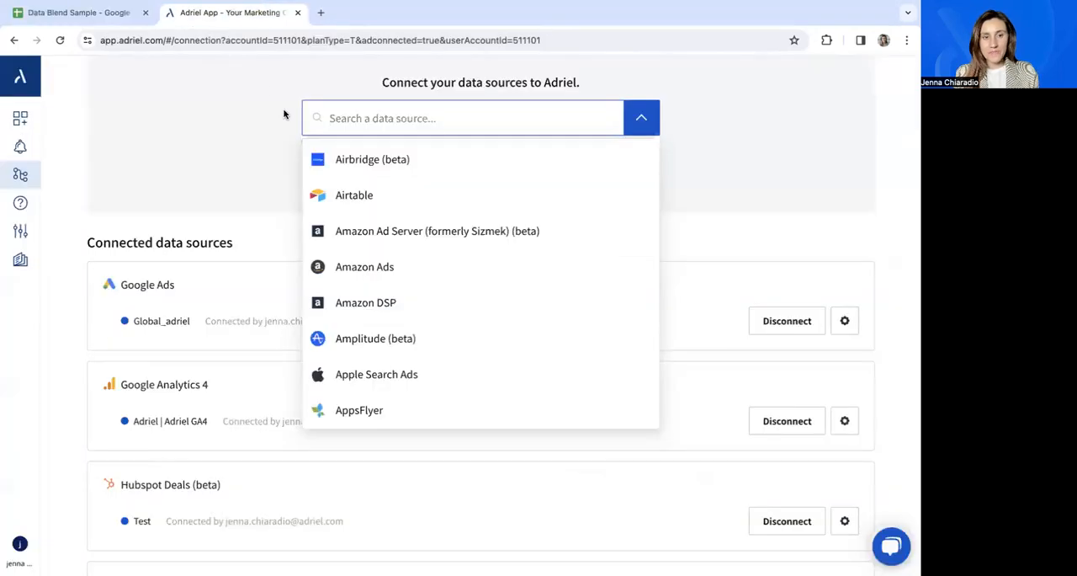
text(google)
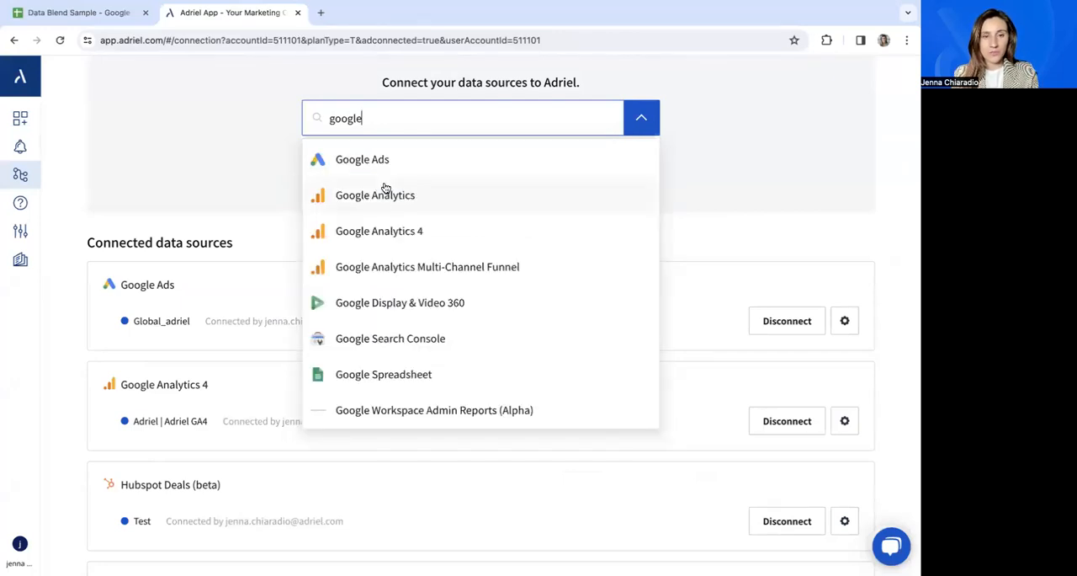
click(361, 375)
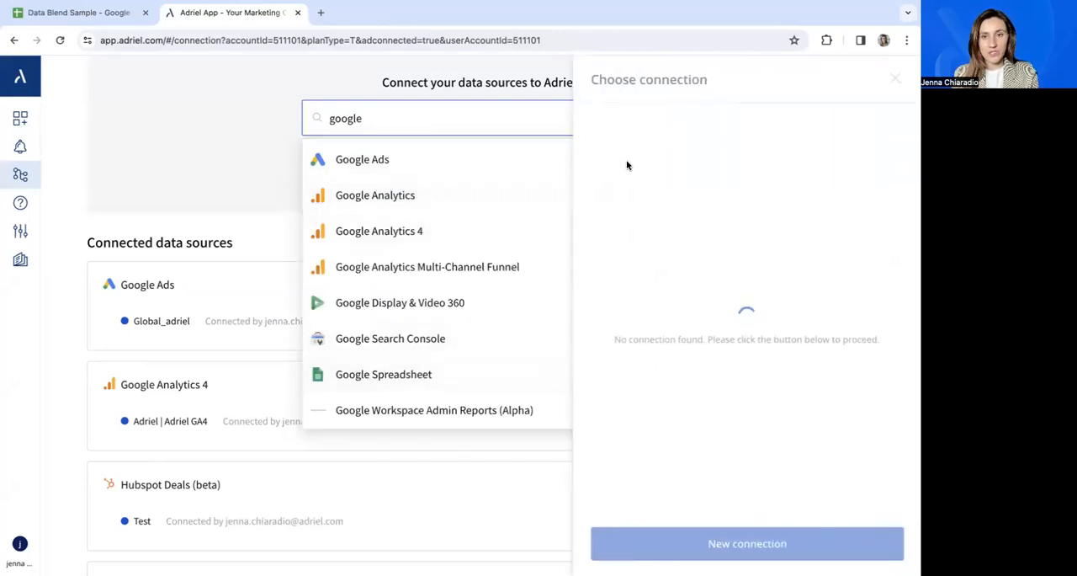
click(653, 145)
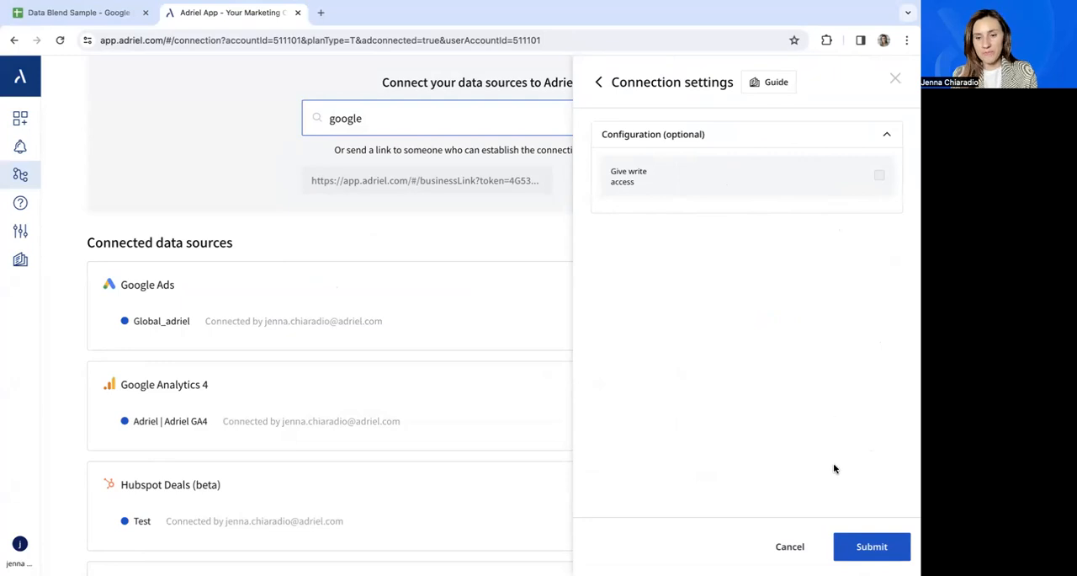
click(866, 549)
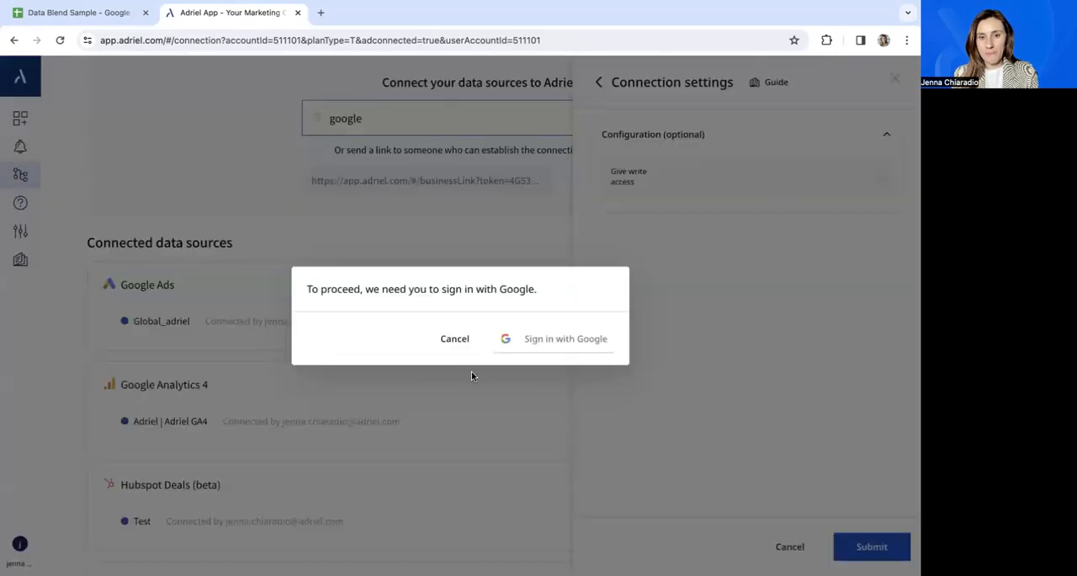
Sign in with the listed Google account and grant Adriel the additional access it requests.
click(532, 340)
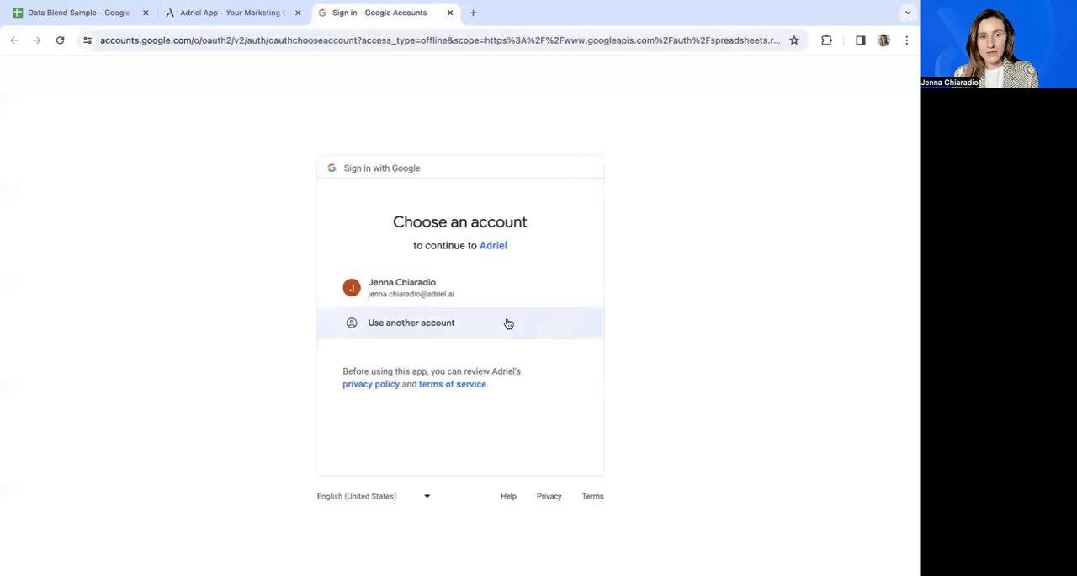
click(474, 293)
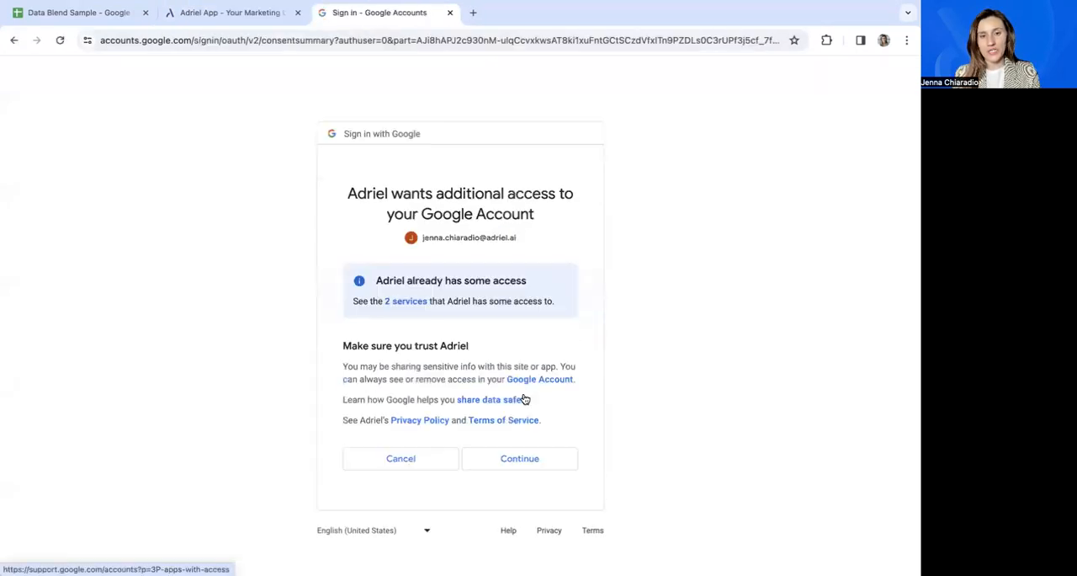
click(523, 457)
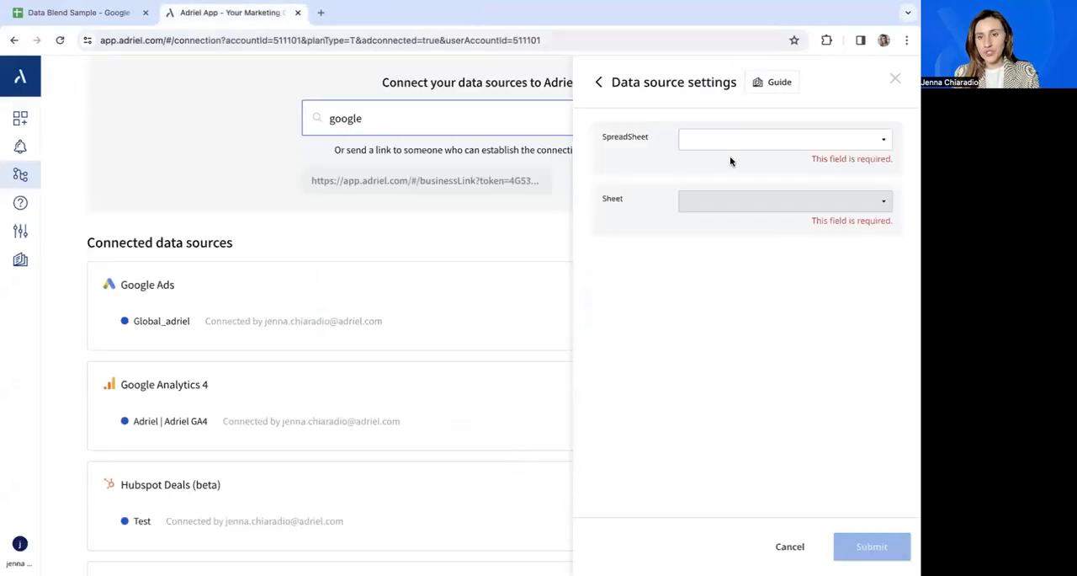
Connect the TEST Sheet of the Data Blend Sample spreadsheet as the data source.
click(724, 146)
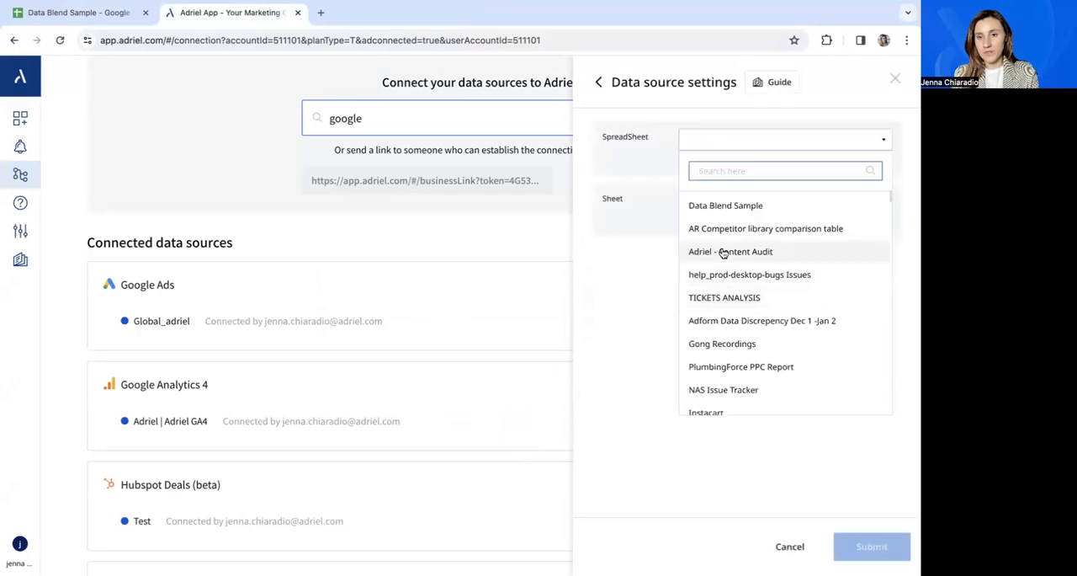
click(727, 205)
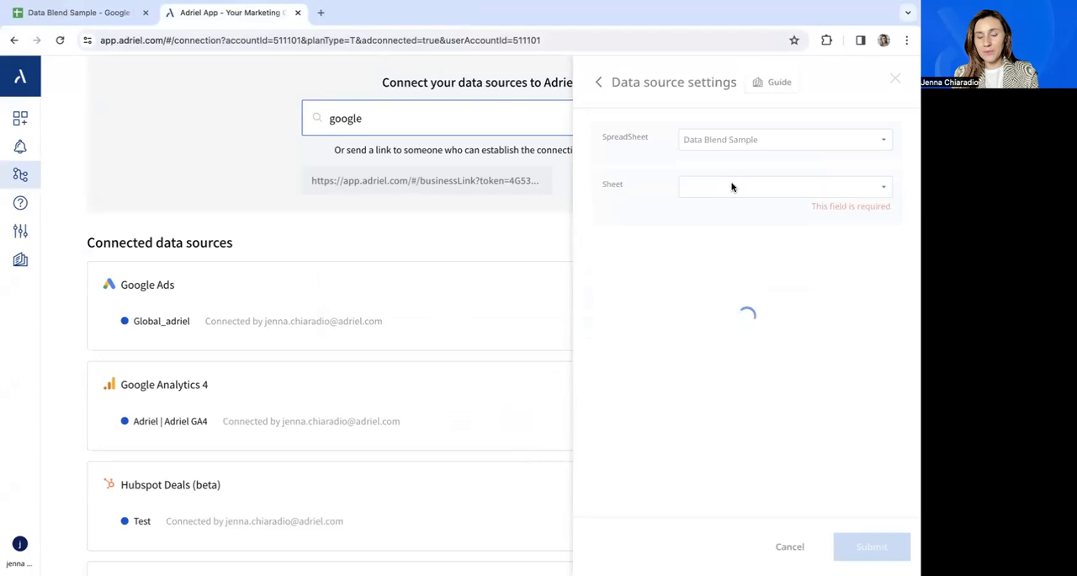
click(733, 276)
click(861, 312)
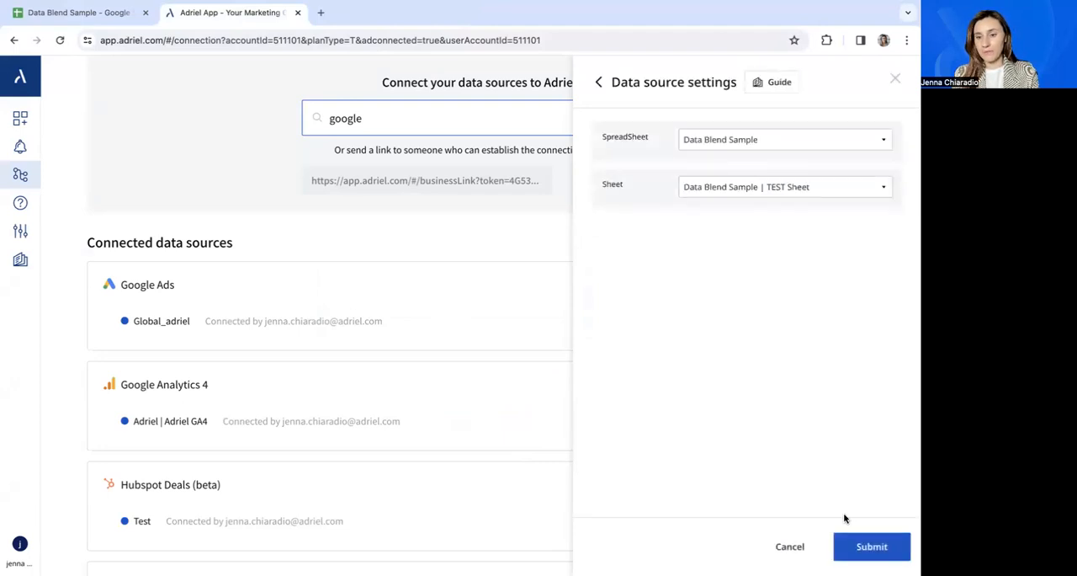
click(857, 545)
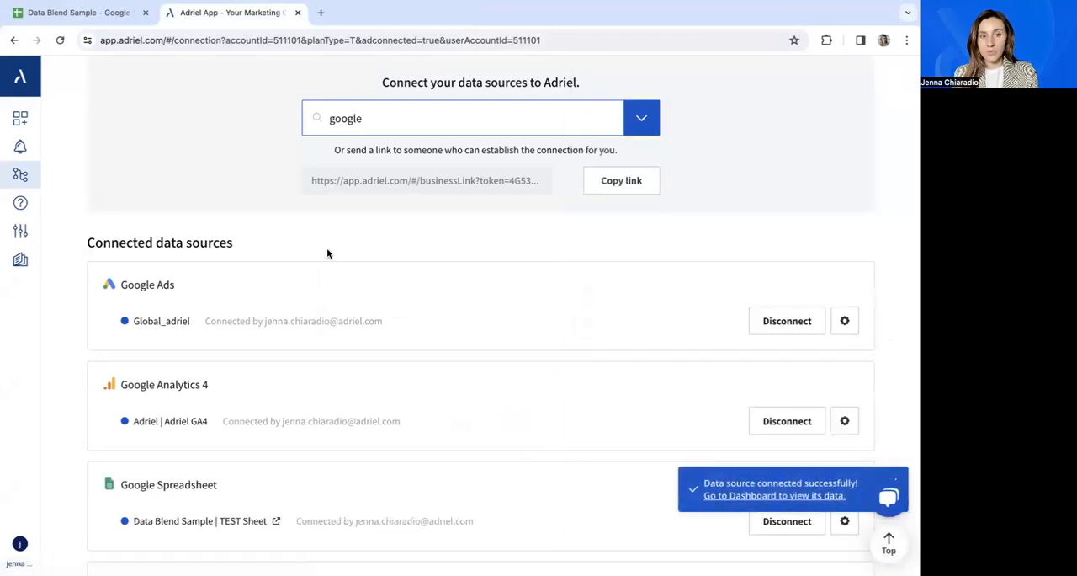
Go to the cross-platform dashboard and open the widget settings of the Overall detailed table.
scroll(209, 265, down, 3)
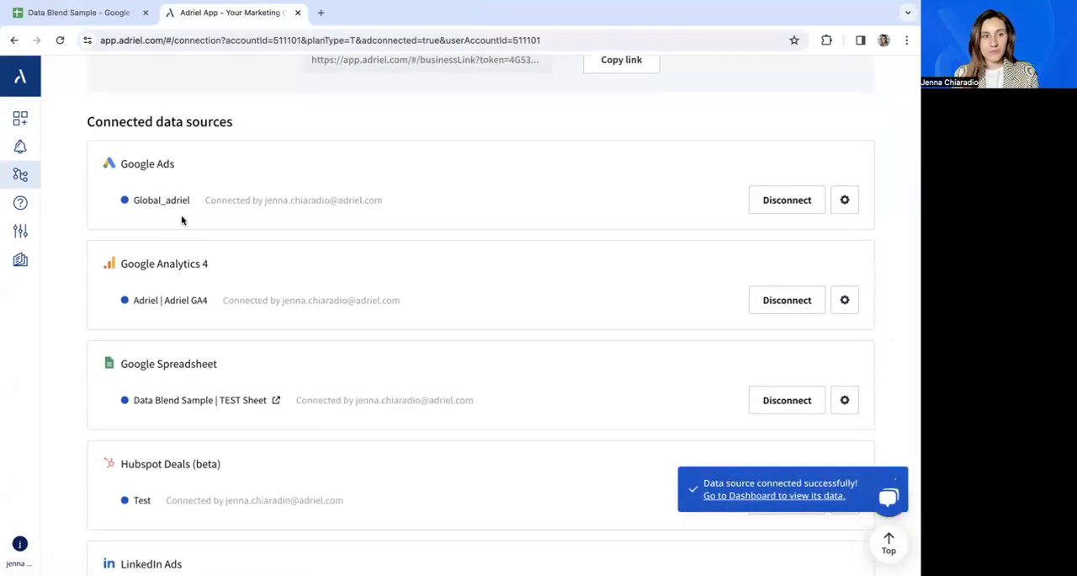
scroll(118, 171, up, 3)
click(22, 119)
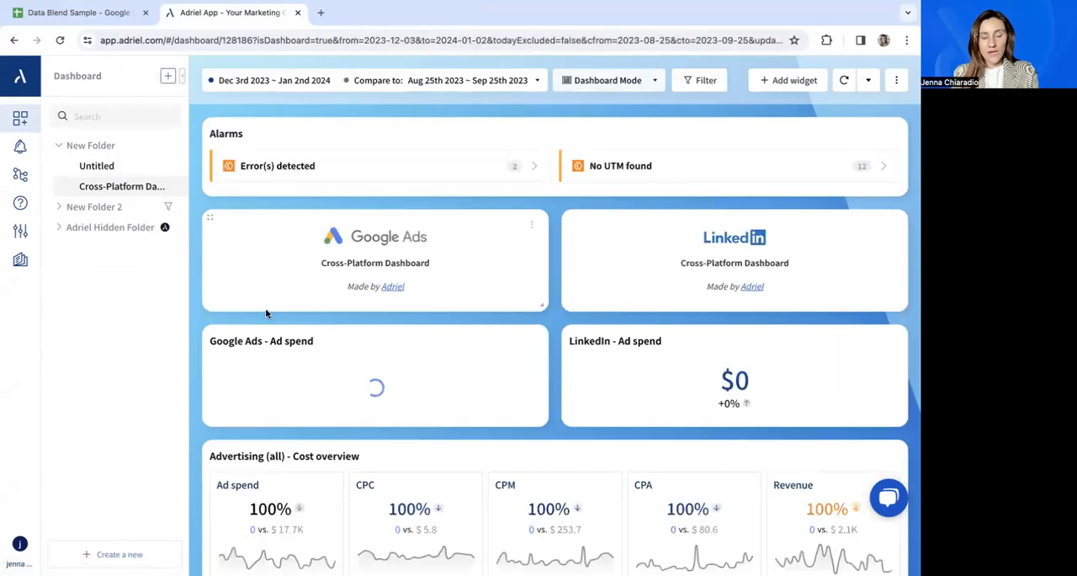
scroll(266, 313, down, 1)
scroll(266, 309, down, 10)
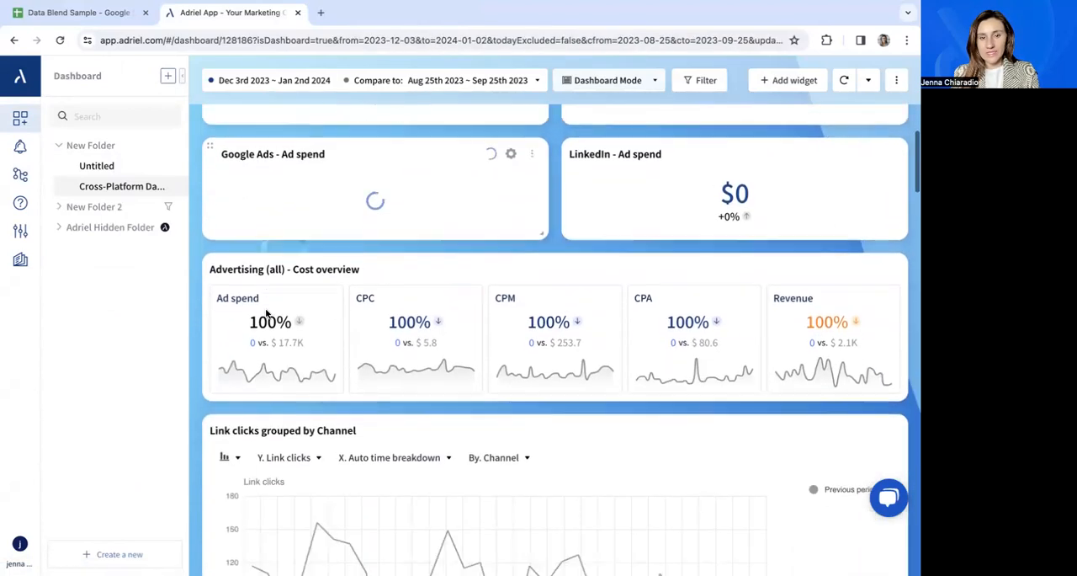
scroll(266, 311, down, 15)
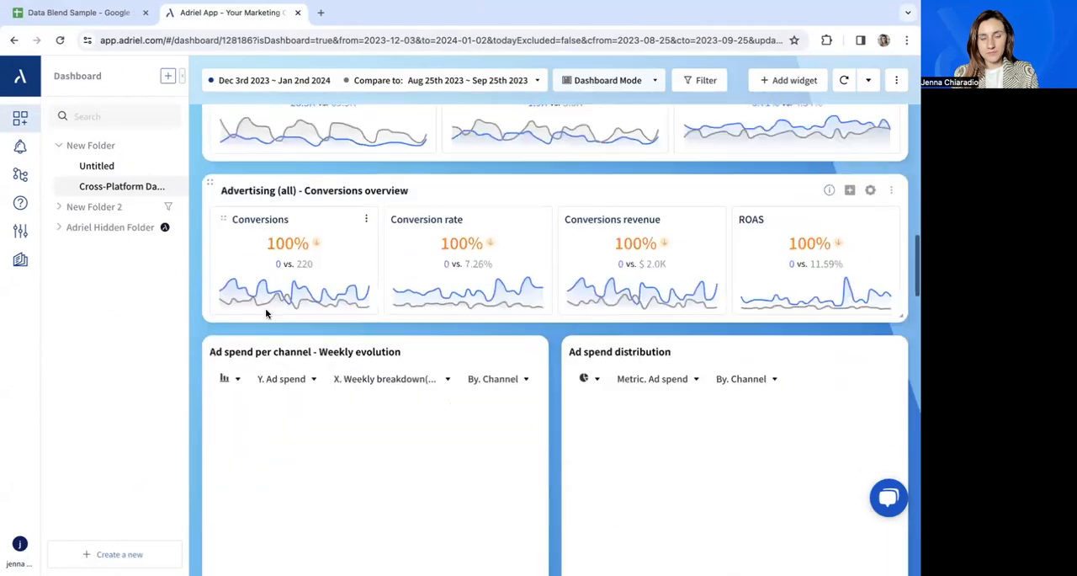
scroll(266, 313, down, 2)
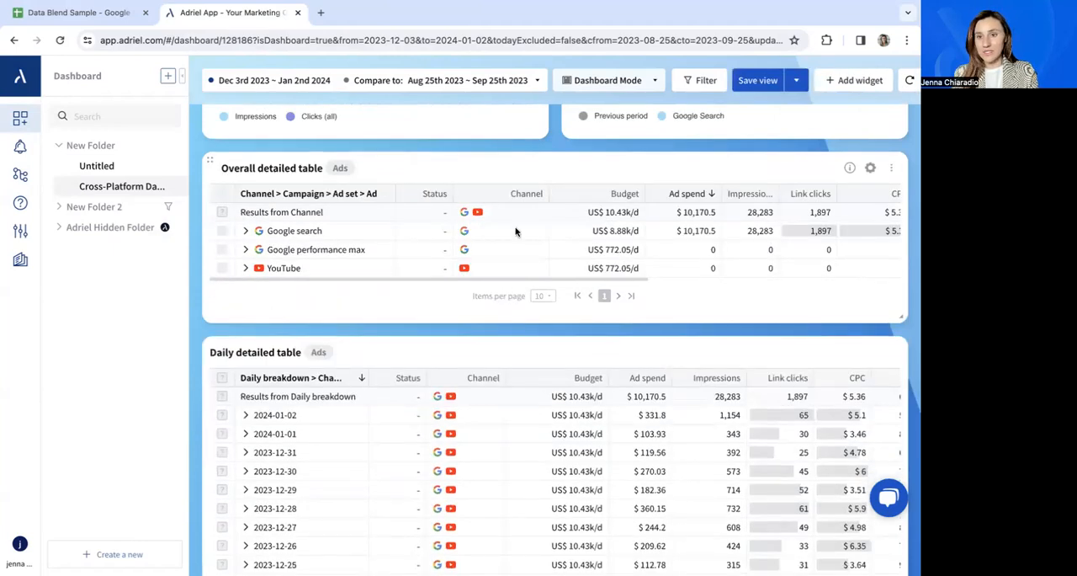
click(871, 169)
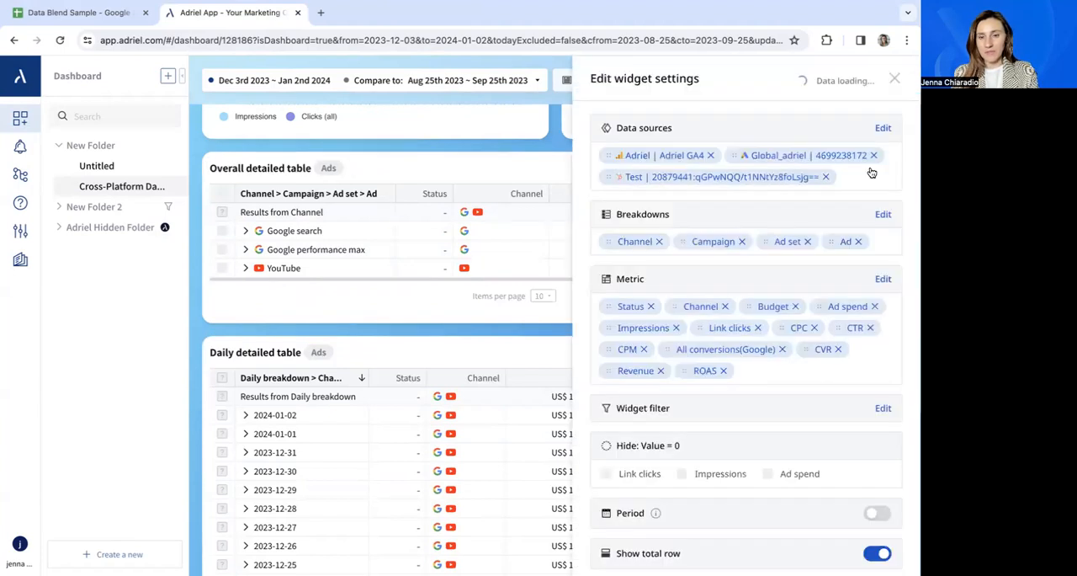
Open the widget's data source list and the data source settings for Data Blend Sample | TEST Sheet.
scroll(762, 404, down, 1)
scroll(762, 404, up, 1)
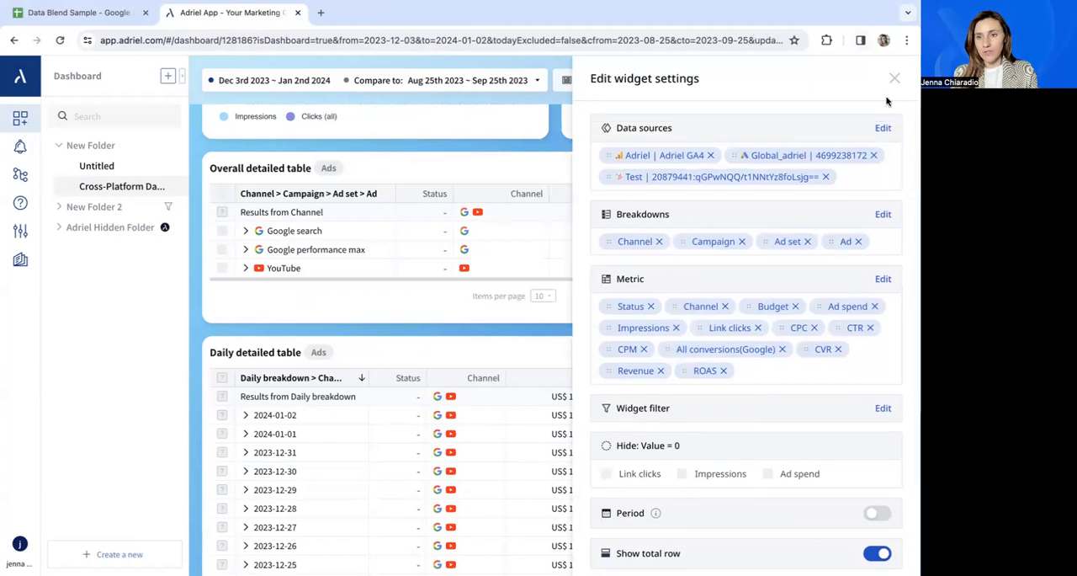
click(884, 128)
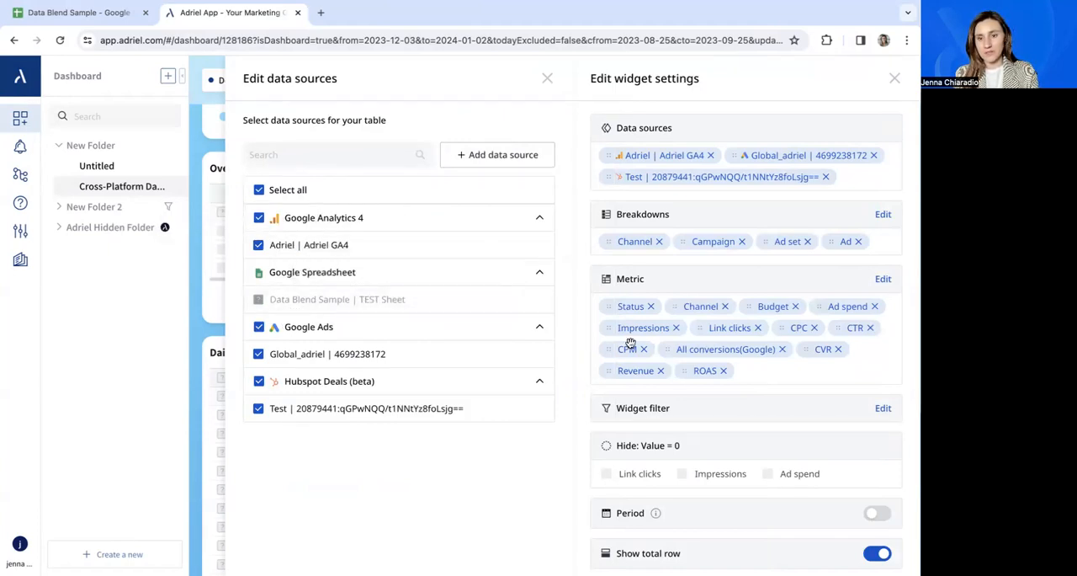
scroll(631, 342, down, 3)
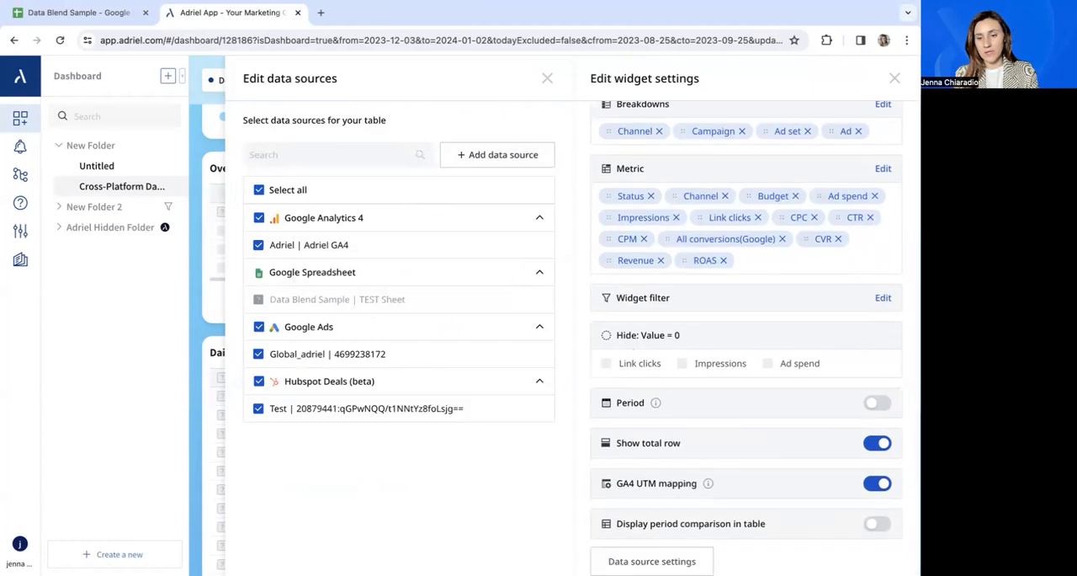
click(652, 561)
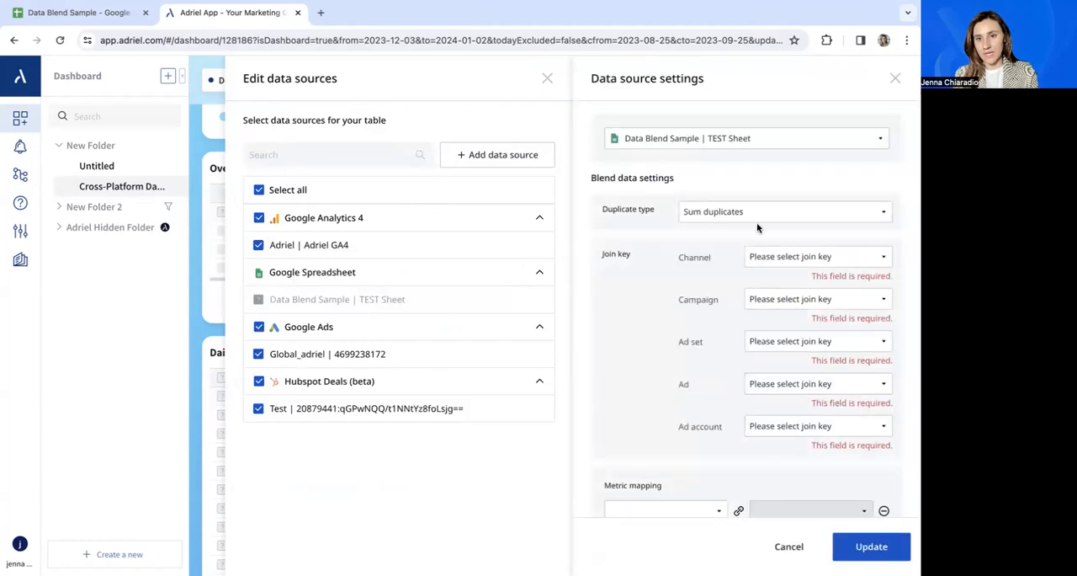
click(816, 142)
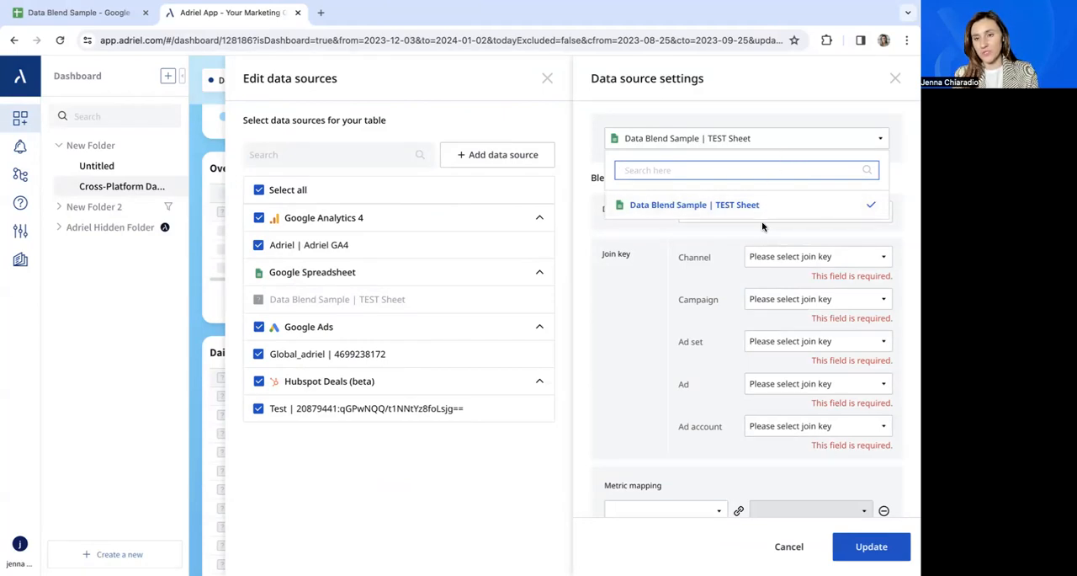
click(821, 140)
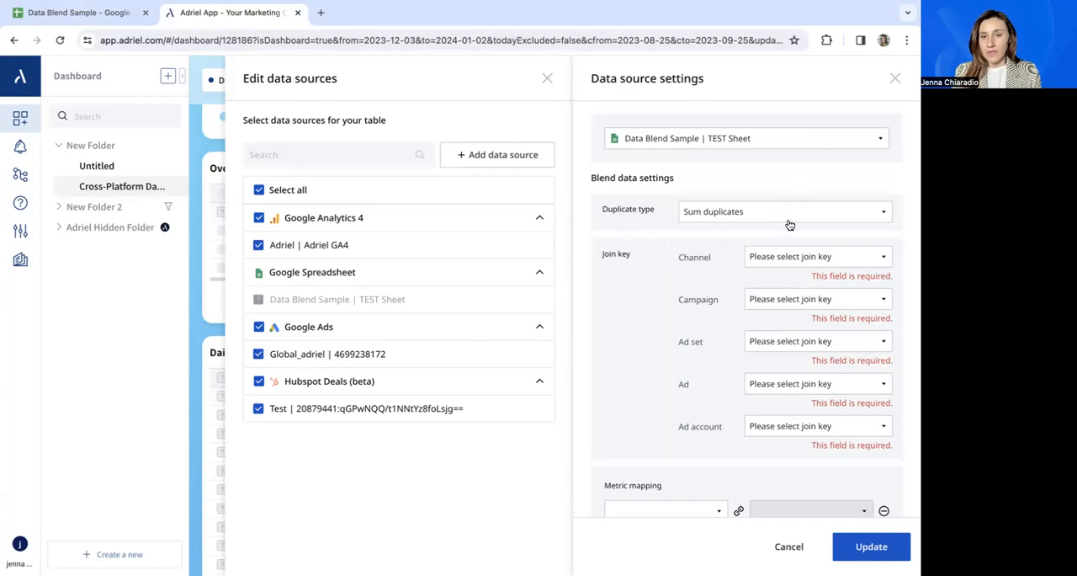
Set the join key for Channel to Gss: Channel and for Campaign to Gss: Campaign name.
click(832, 257)
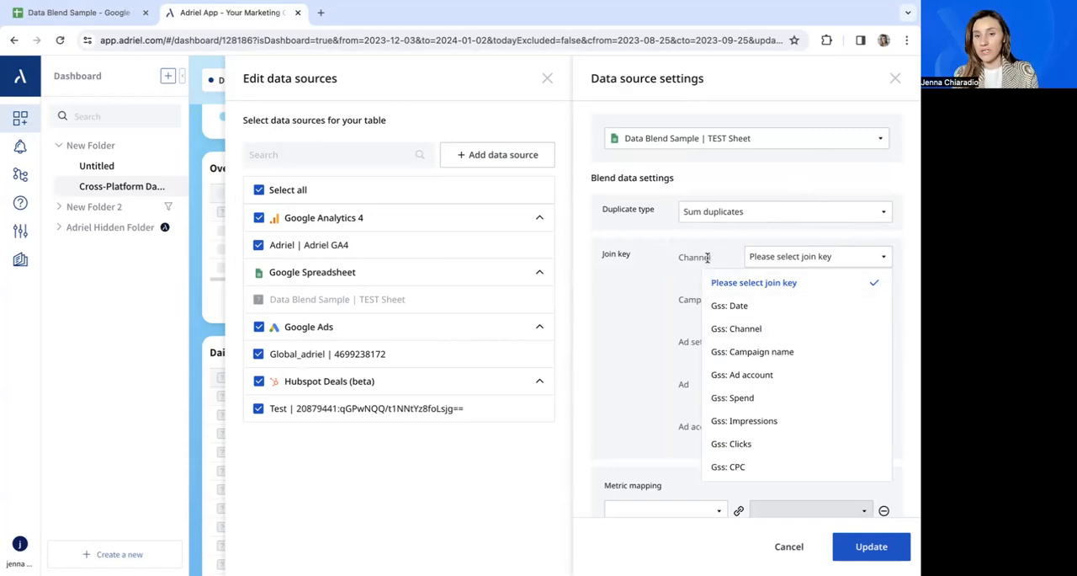
click(737, 328)
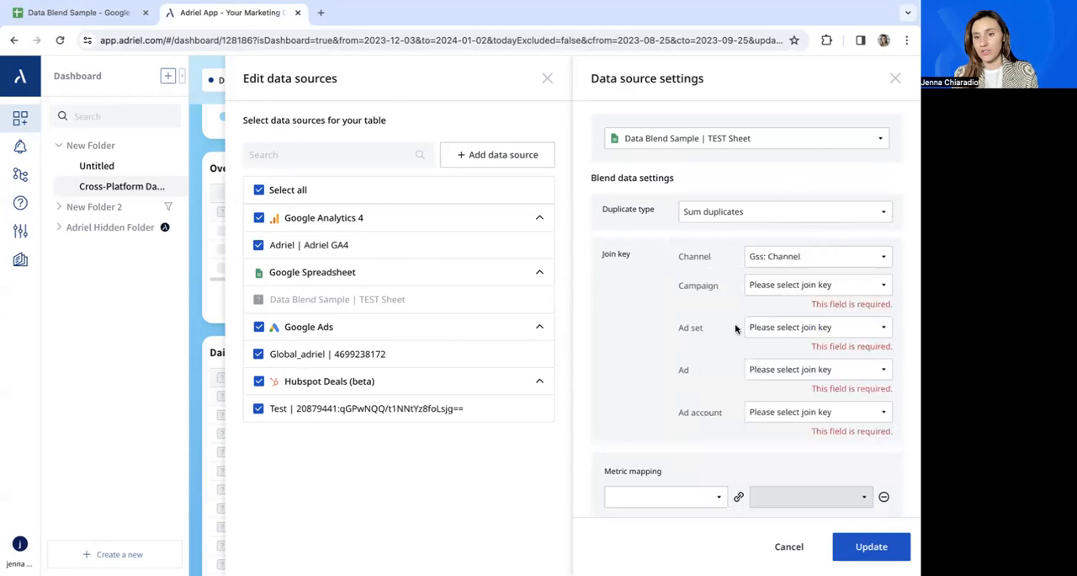
click(797, 288)
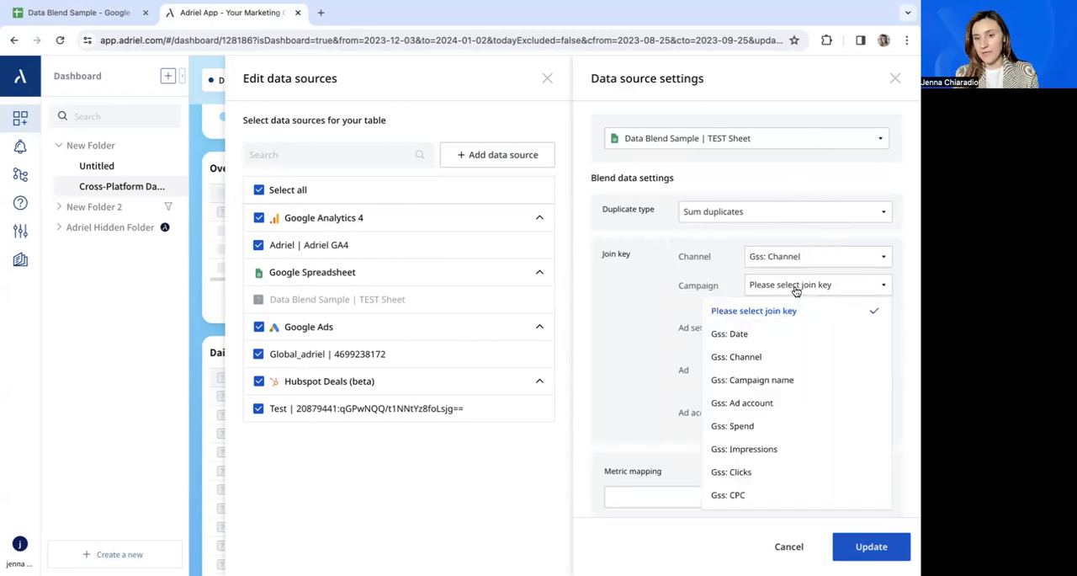
click(750, 383)
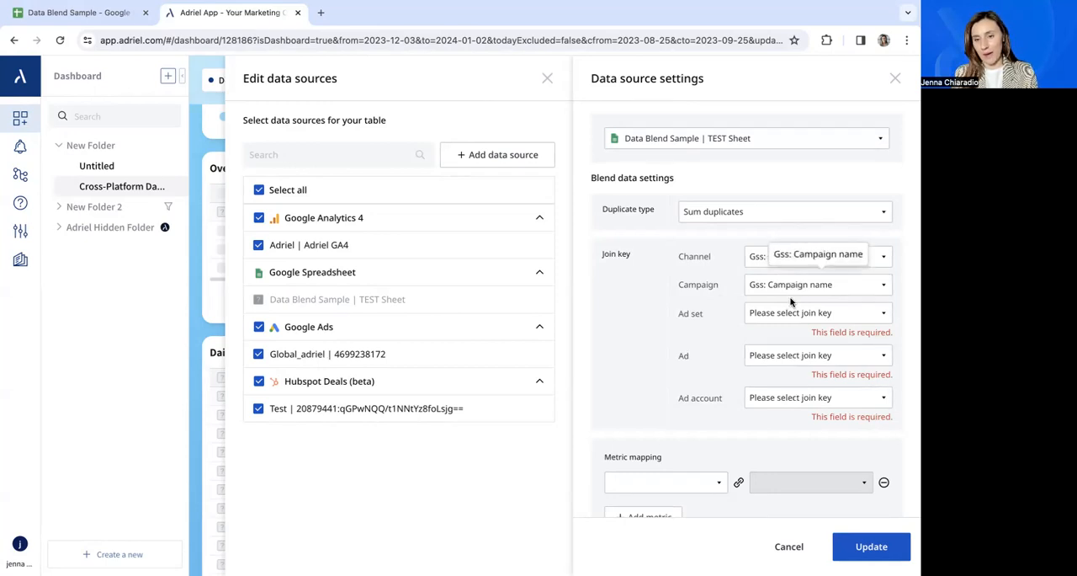
Set the join key for Ad account to Gss: Ad account.
click(783, 398)
scroll(779, 420, down, 1)
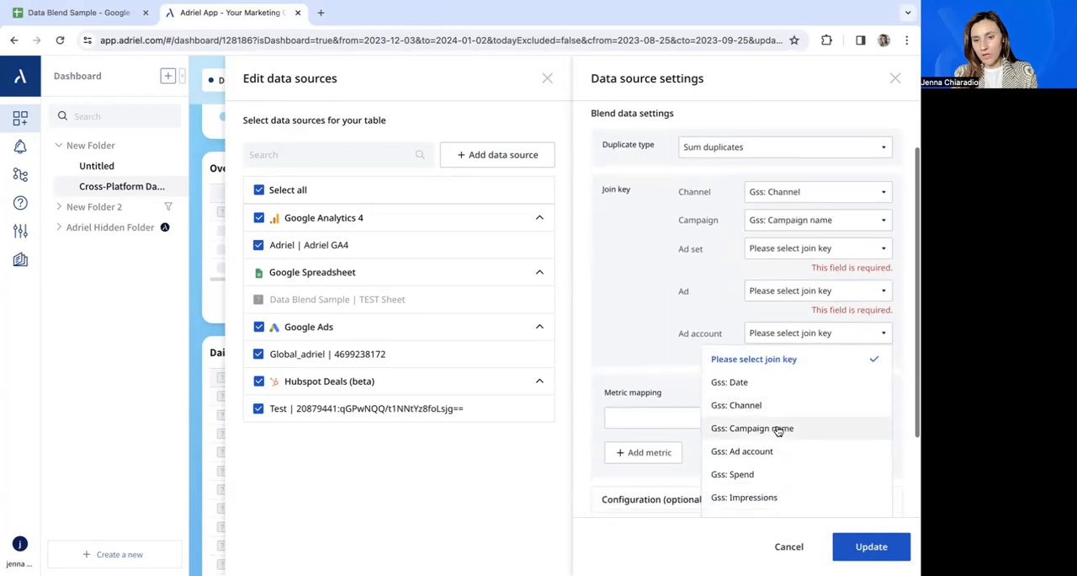
click(772, 449)
Map the Ad spend metric to Gss: Spend in the metric mapping.
scroll(733, 334, down, 2)
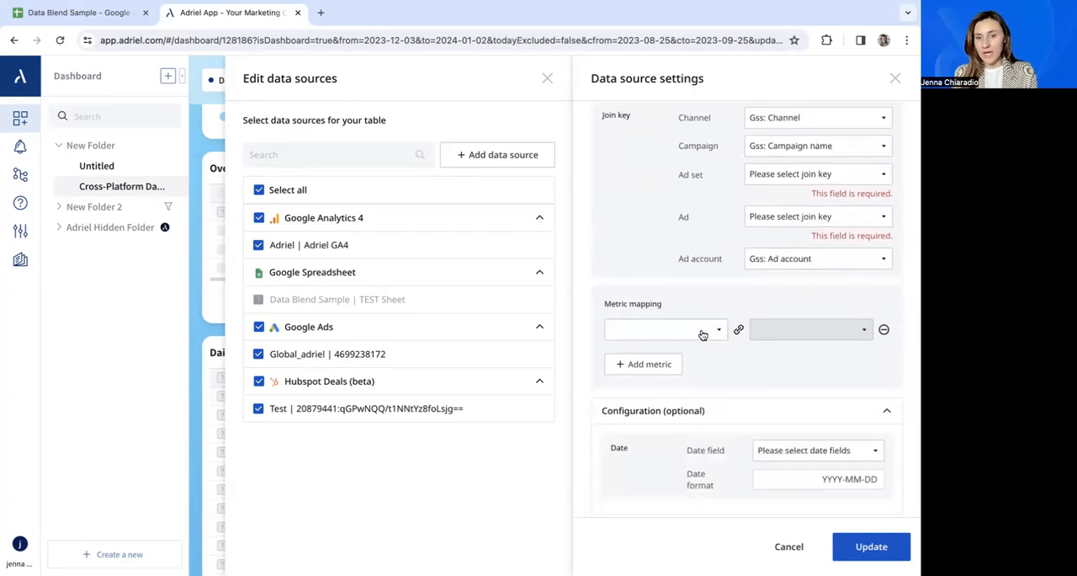
click(692, 331)
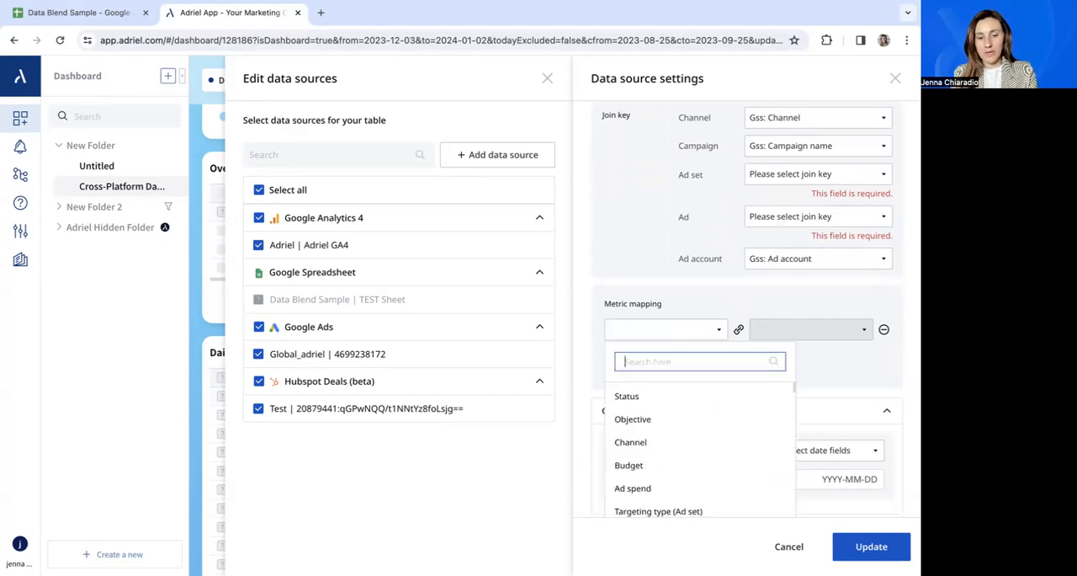
text(spend)
click(678, 392)
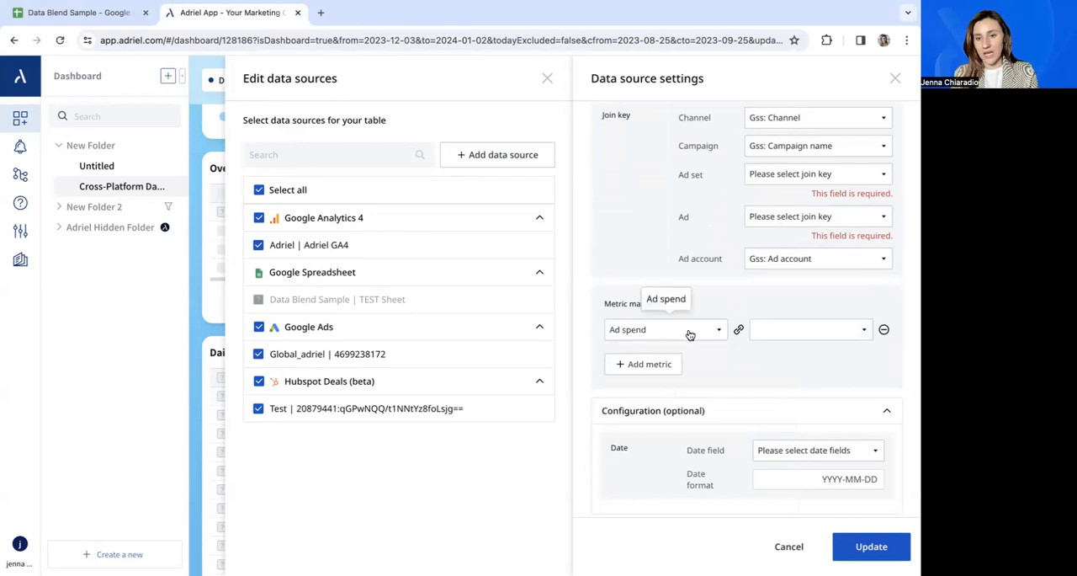
click(785, 333)
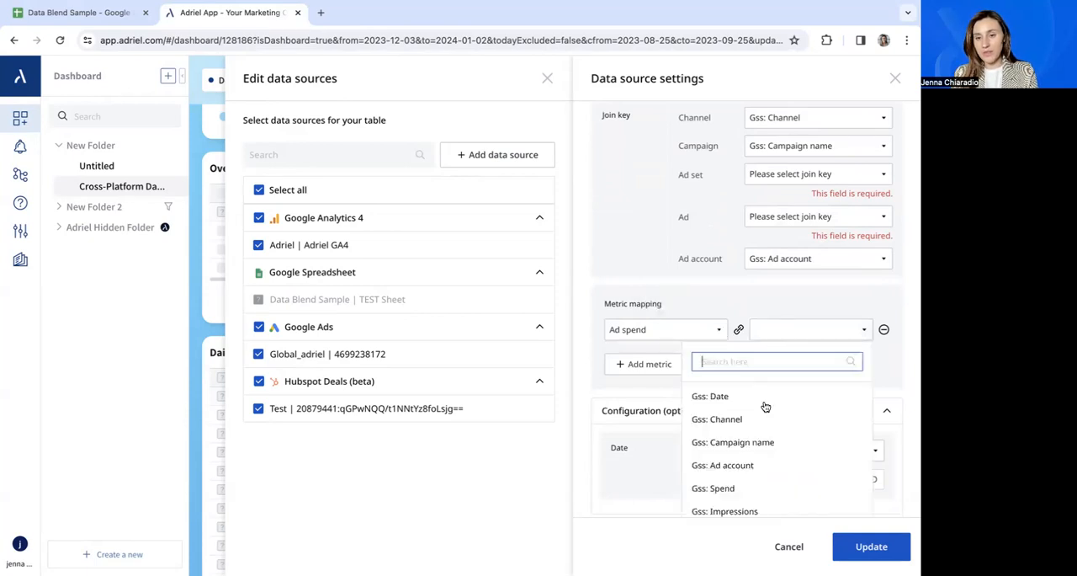
scroll(757, 409, down, 1)
click(742, 443)
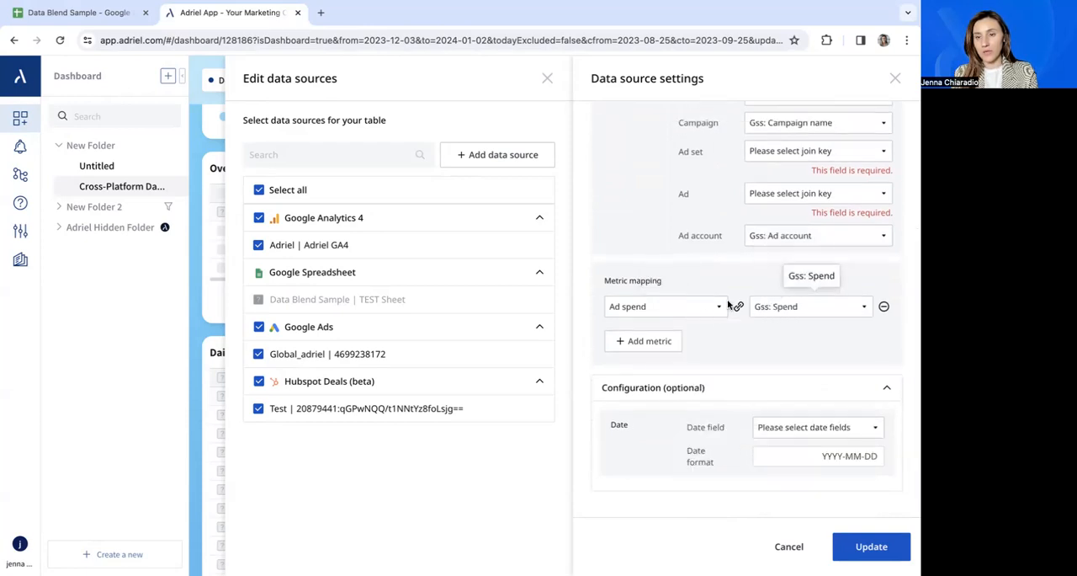
Add a second metric mapping that links Impressions to Gss: Impressions.
click(664, 342)
click(673, 316)
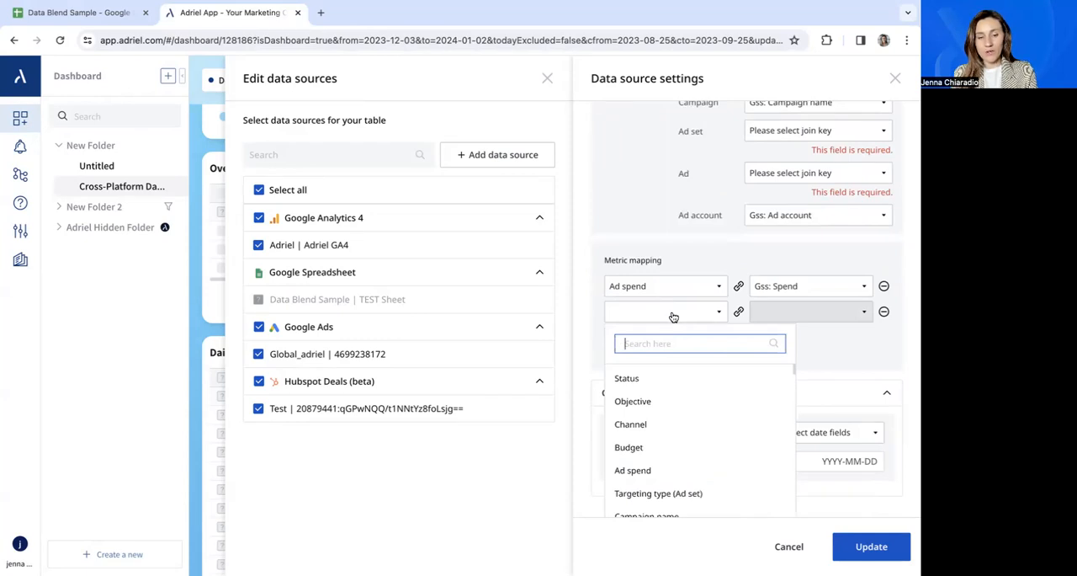
text(impre)
click(638, 378)
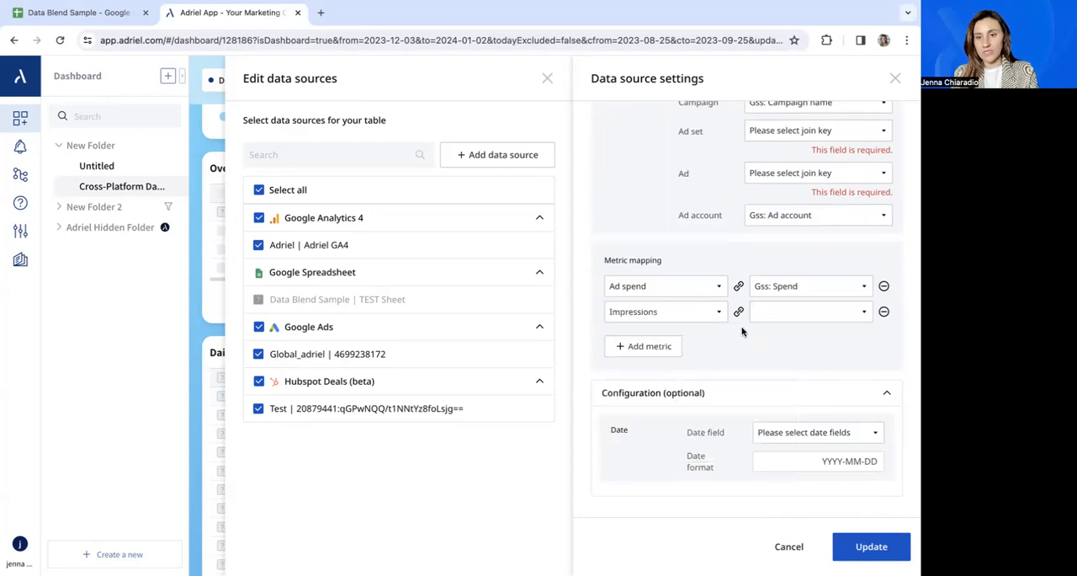
click(768, 319)
text(impre)
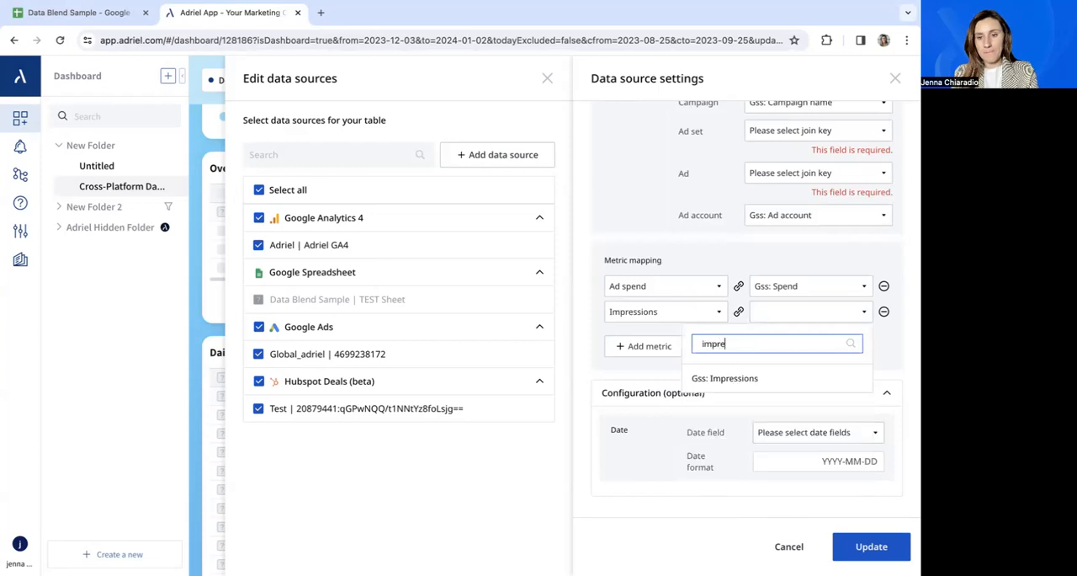
click(754, 377)
Add a third metric mapping that links Link clicks to Gss: Clicks.
click(645, 346)
click(668, 338)
text(clicks)
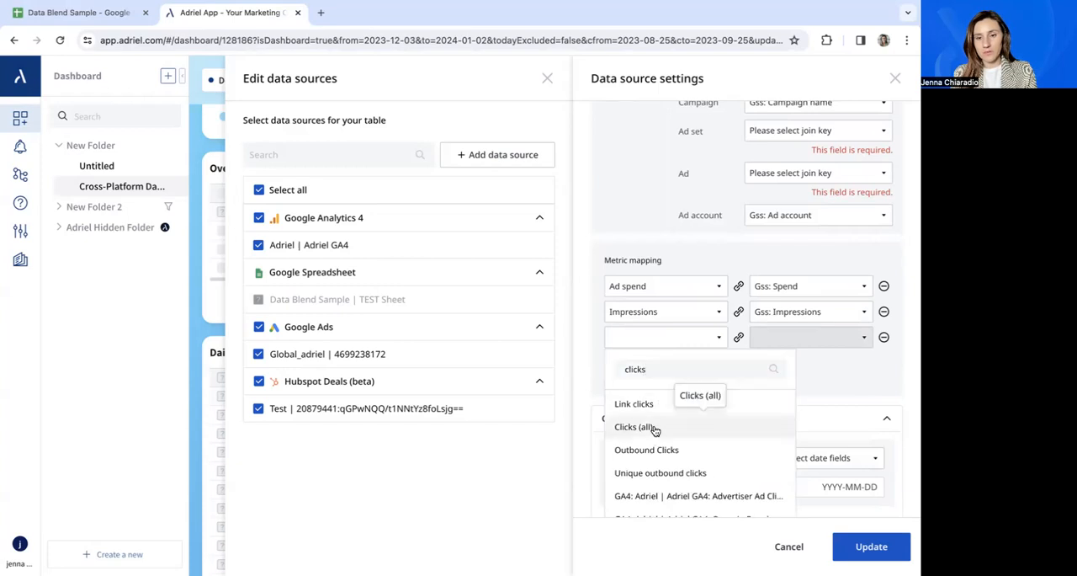
click(655, 429)
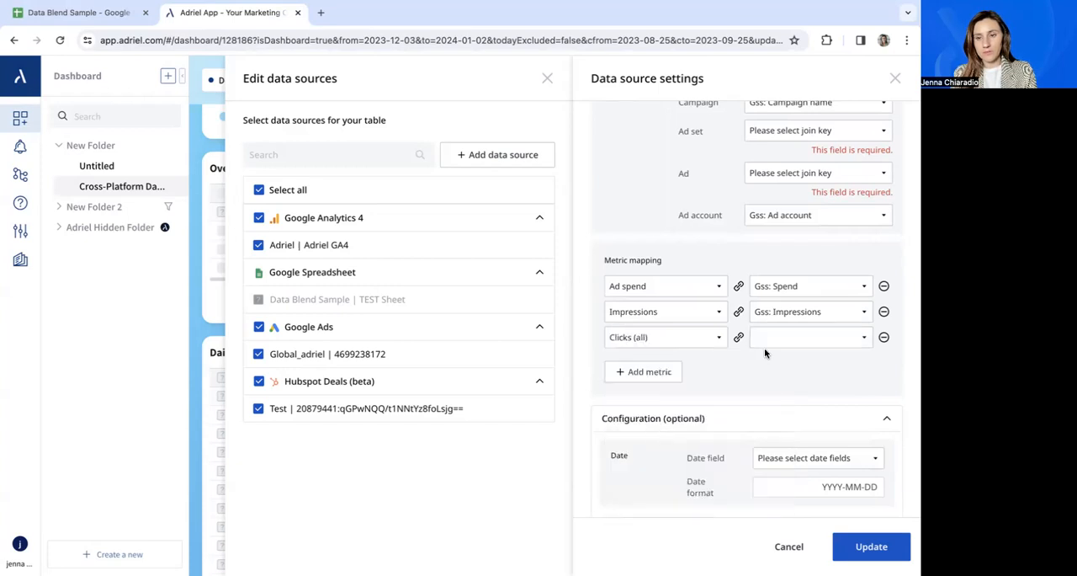
click(711, 339)
click(701, 403)
click(794, 339)
text(cli)
click(760, 406)
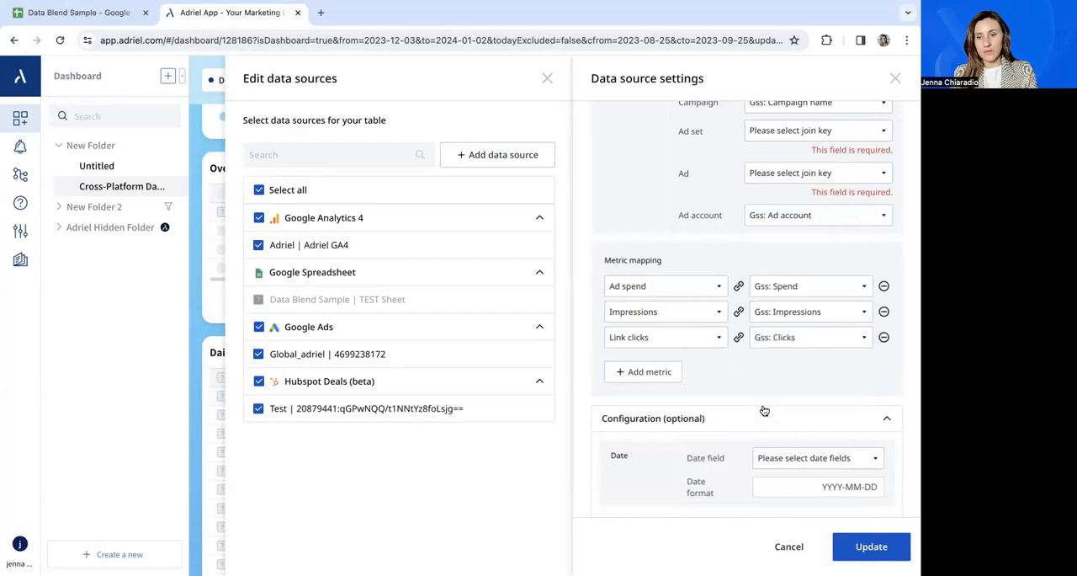
click(643, 373)
click(651, 362)
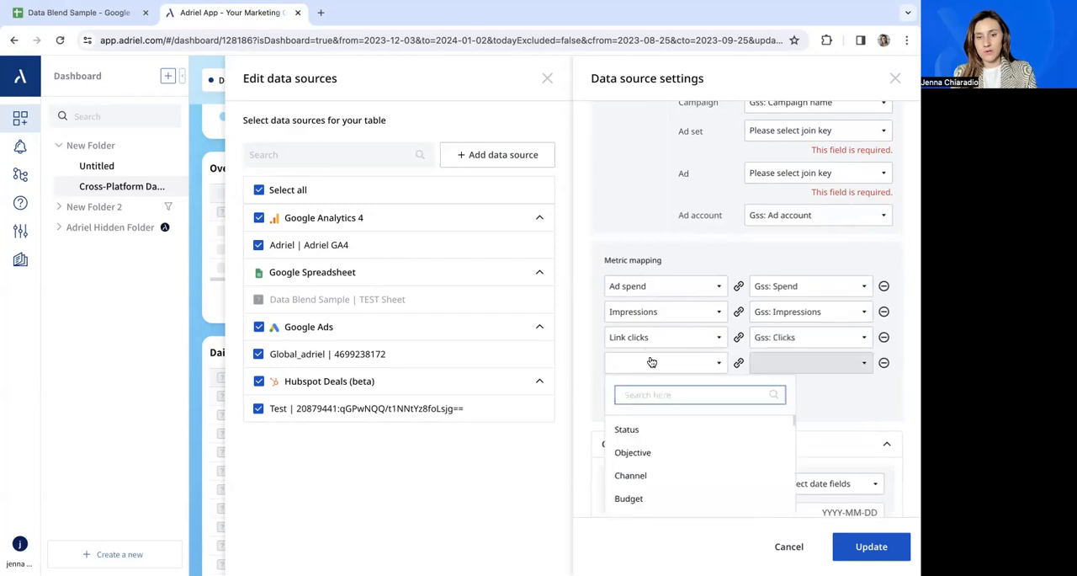
scroll(650, 370, down, 1)
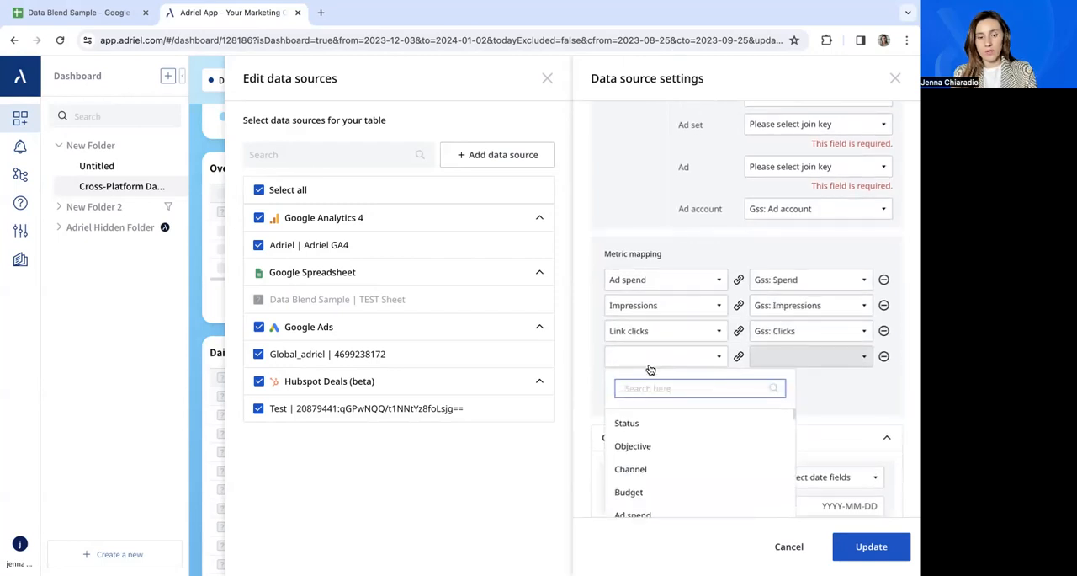
text(cpc)
click(645, 416)
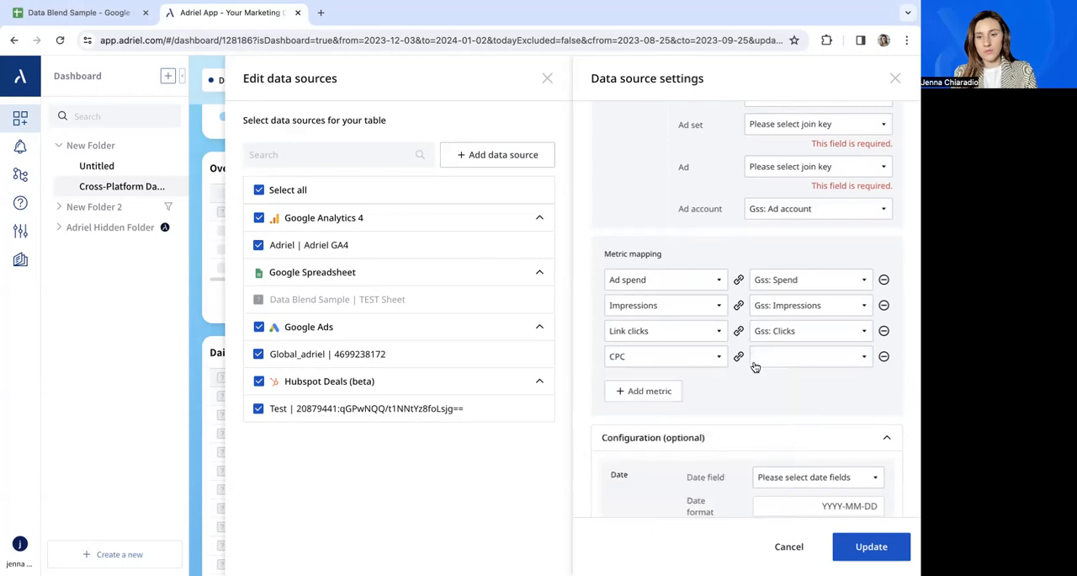
click(884, 356)
Add a fourth metric mapping that links Channel to Gss: Channel.
click(662, 371)
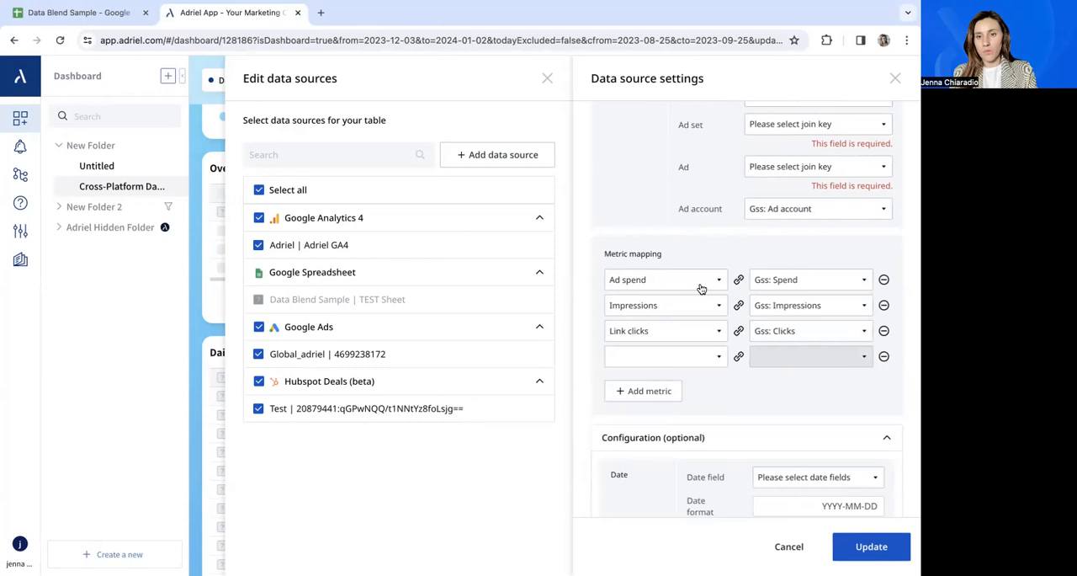
scroll(699, 285, up, 2)
scroll(700, 285, up, 1)
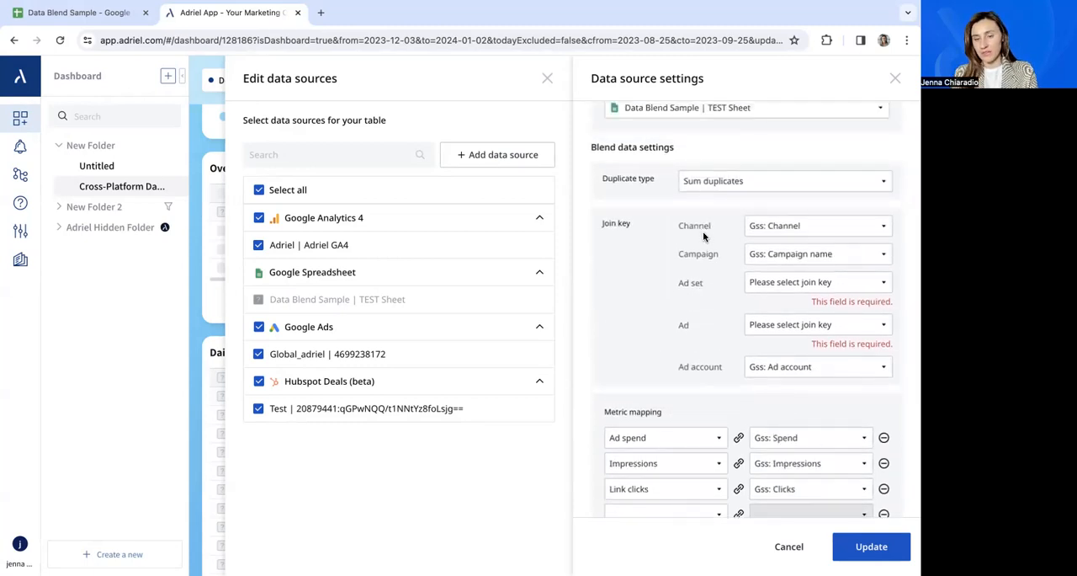
scroll(703, 237, down, 5)
scroll(704, 233, up, 3)
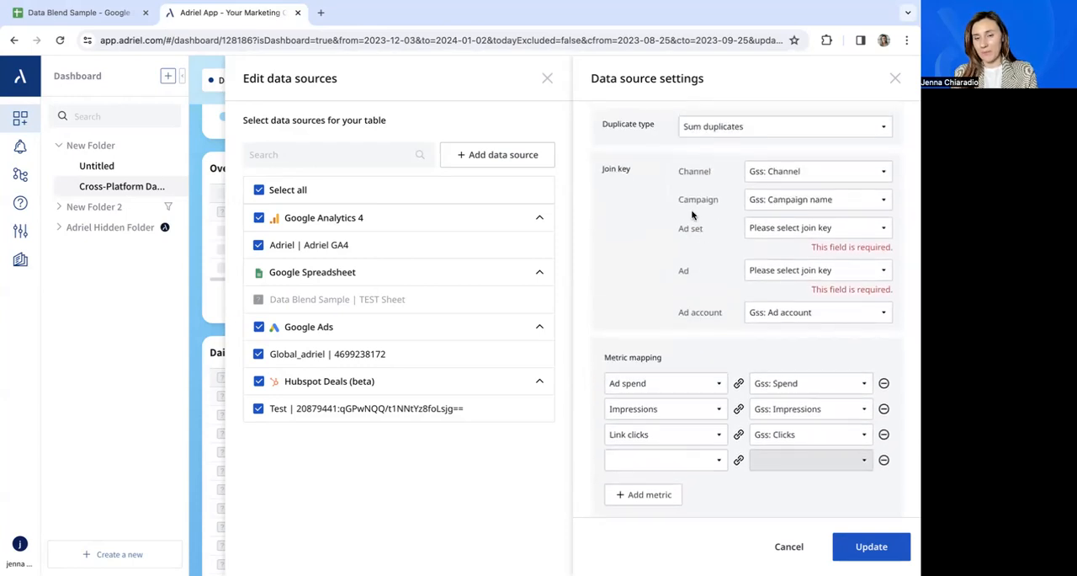
scroll(664, 457, down, 1)
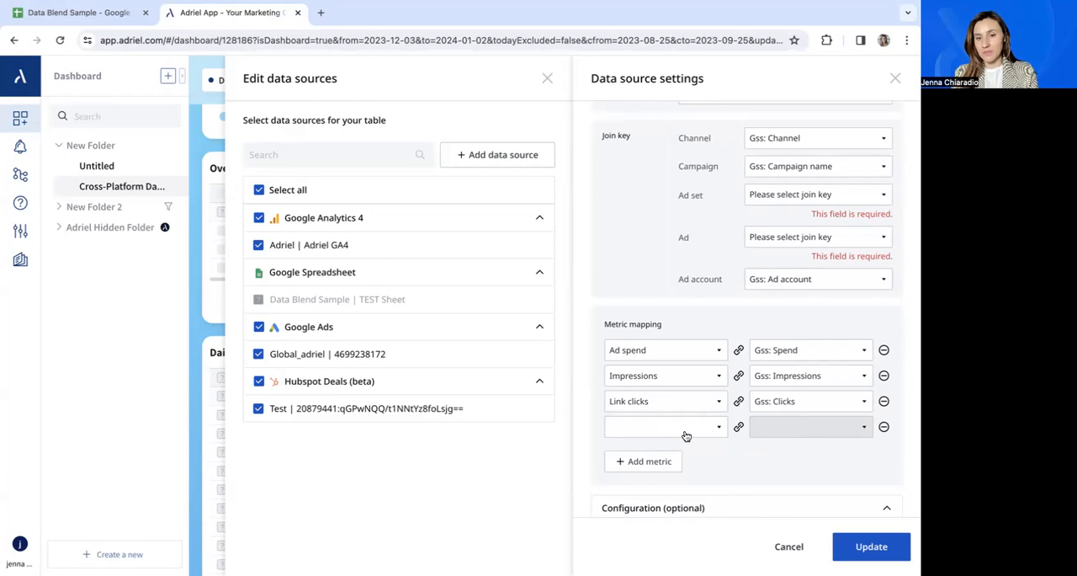
click(686, 436)
text(ch)
click(680, 494)
click(786, 427)
text(cha)
click(765, 492)
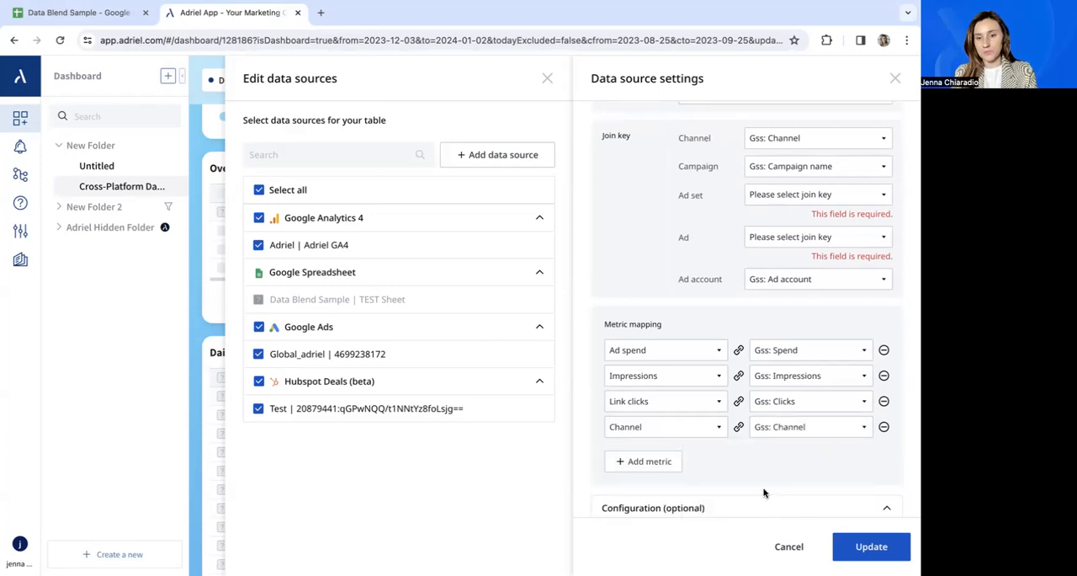
Add a fifth metric mapping that links Campaign name to Gss: Campaign name.
click(666, 460)
click(671, 452)
text(camp)
scroll(668, 462, down, 2)
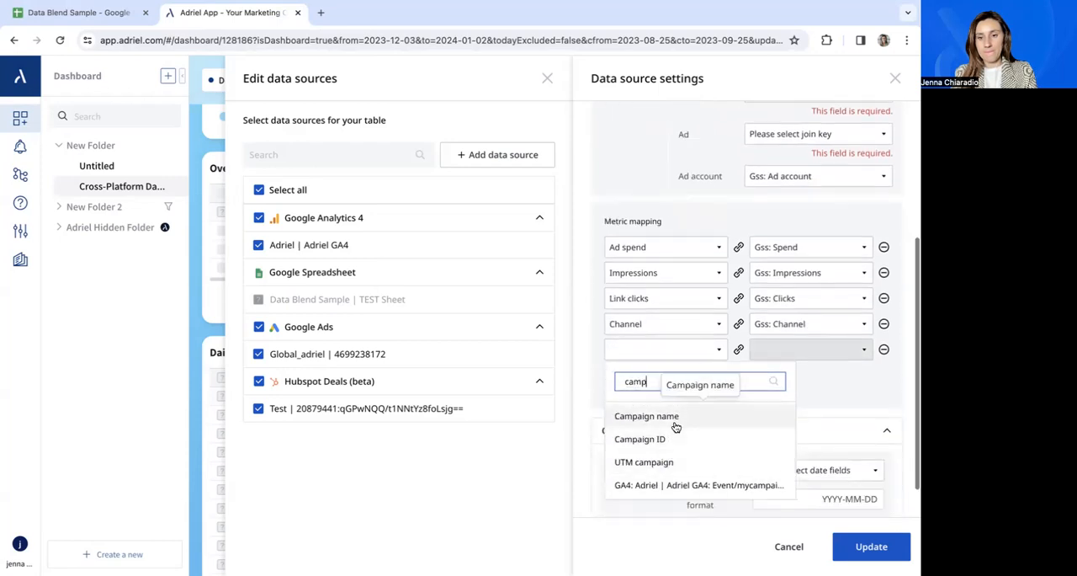
click(676, 419)
click(781, 351)
text(cam)
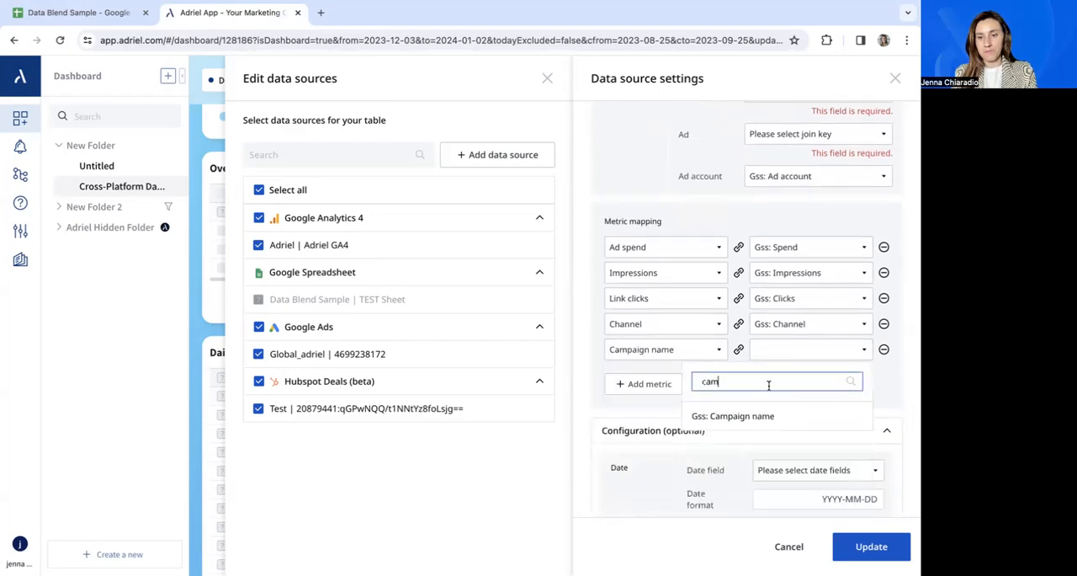
click(758, 416)
Set the date field to Gss: Date in the optional configuration and apply the data source settings.
scroll(765, 414, down, 1)
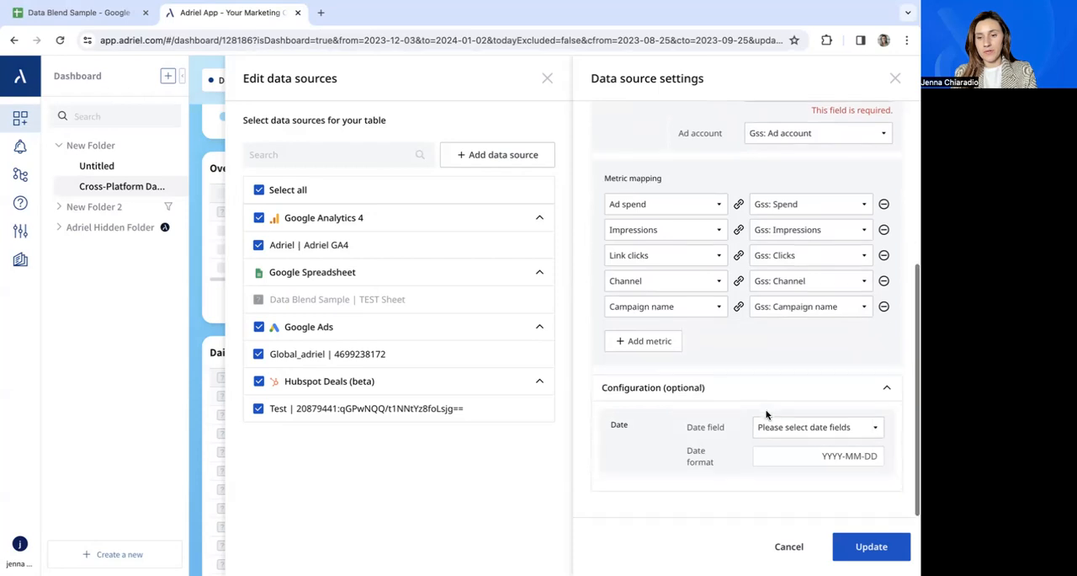
click(793, 432)
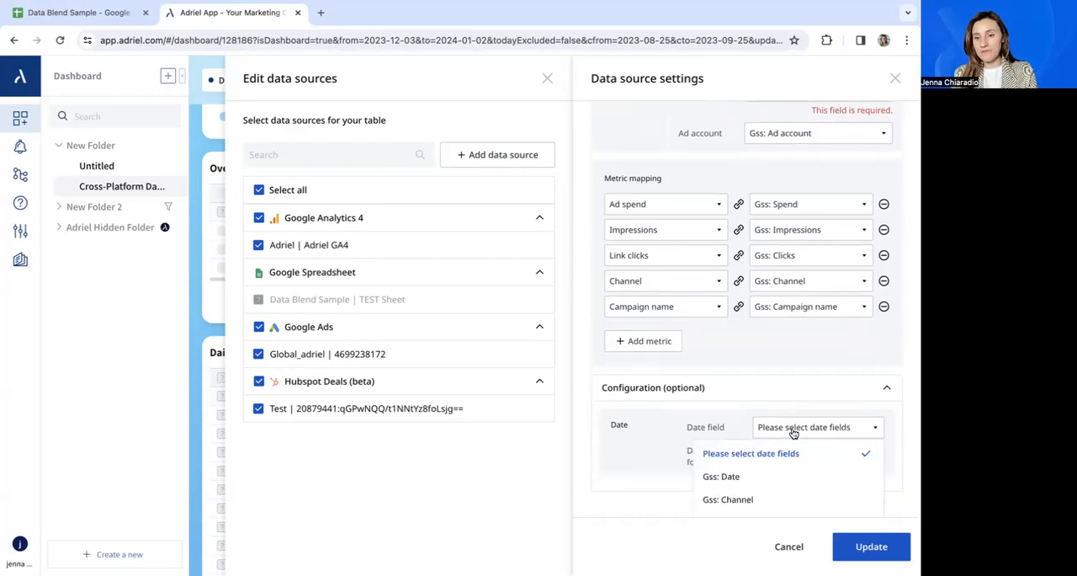
scroll(794, 417, down, 2)
click(752, 395)
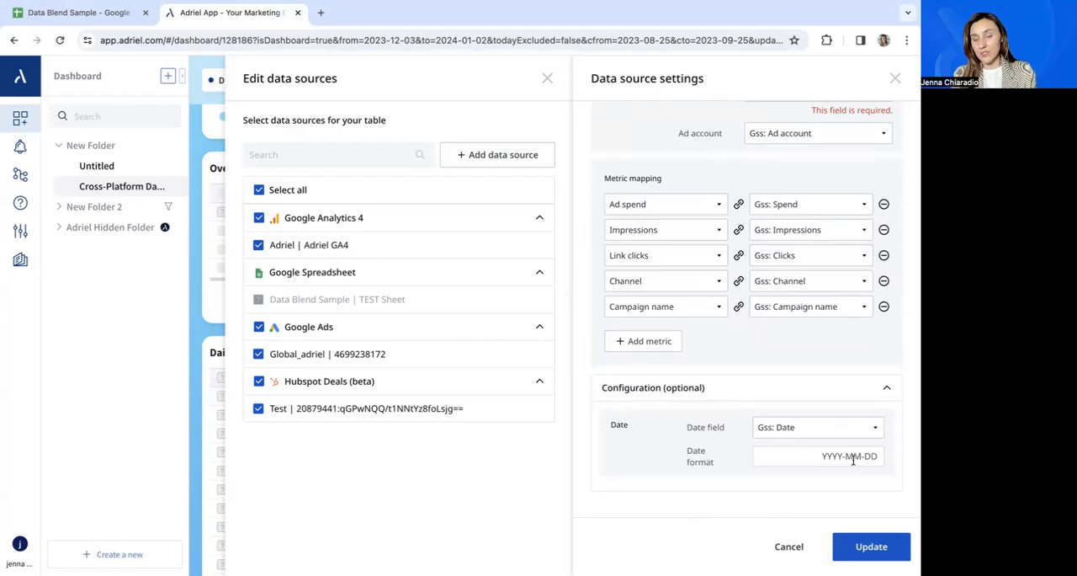
click(865, 545)
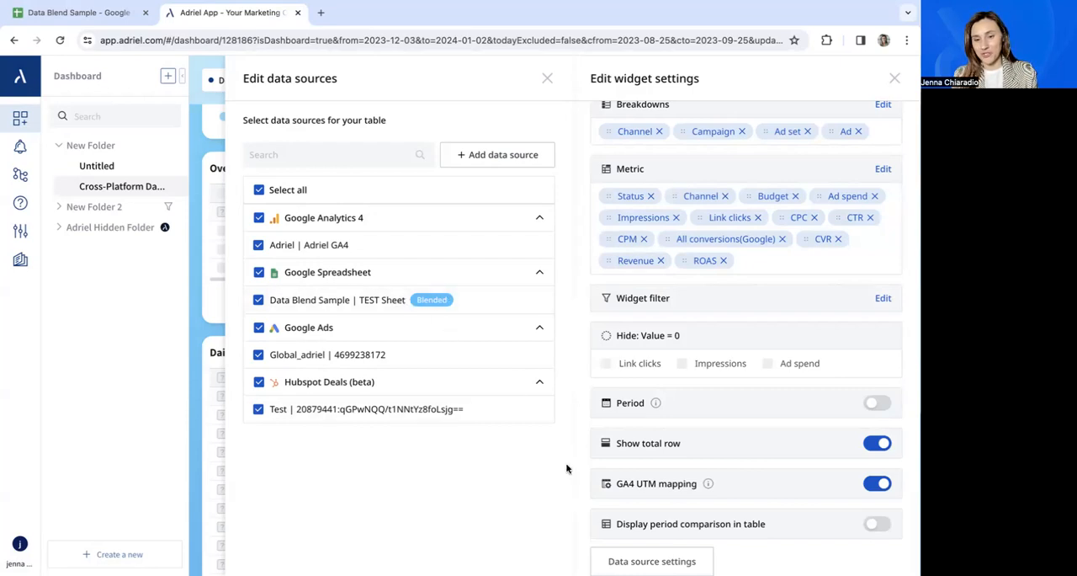
Remove the All conversions(Google), CPM, Revenue, CVR and ROAS metrics from the table widget and close its settings.
scroll(688, 417, up, 2)
scroll(688, 418, up, 2)
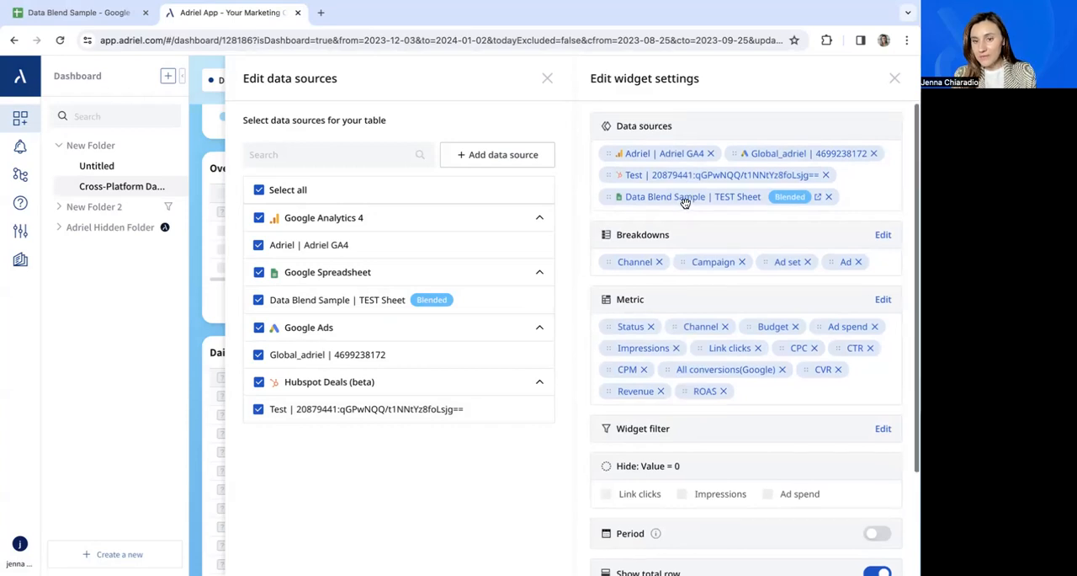
scroll(685, 202, down, 1)
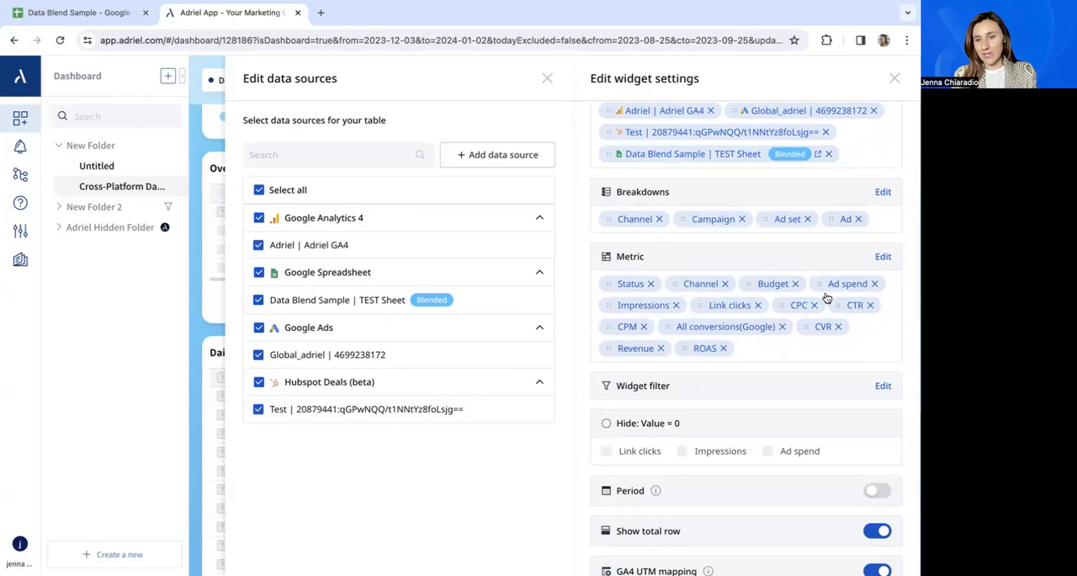
click(782, 328)
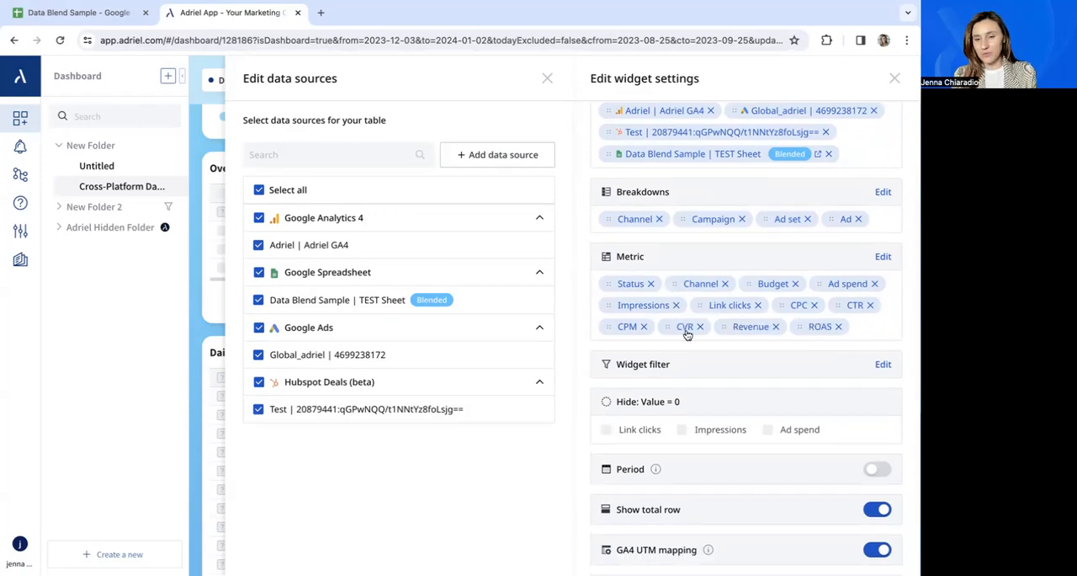
click(644, 327)
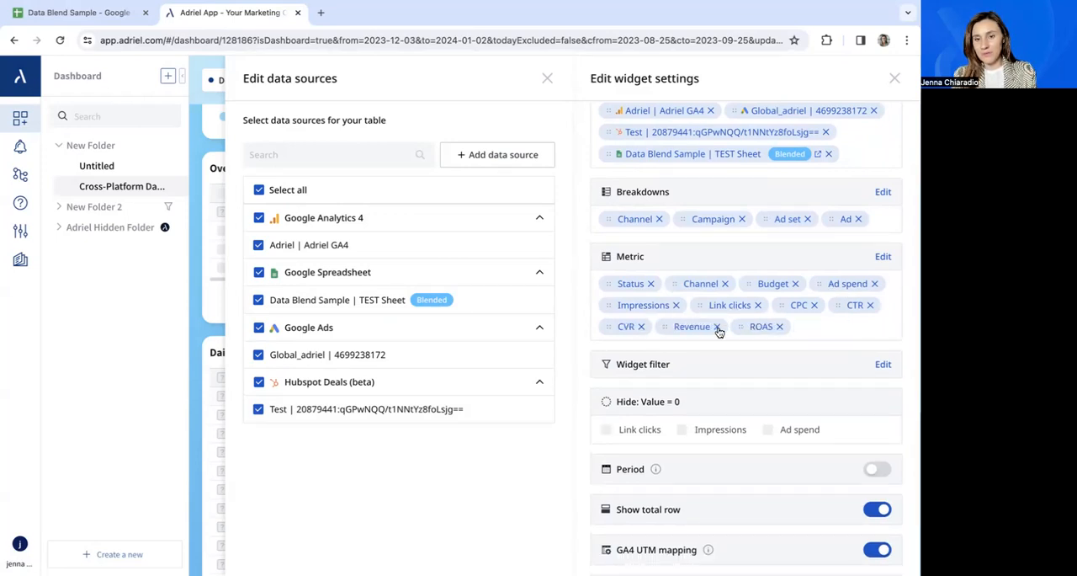
click(717, 326)
click(641, 326)
click(649, 327)
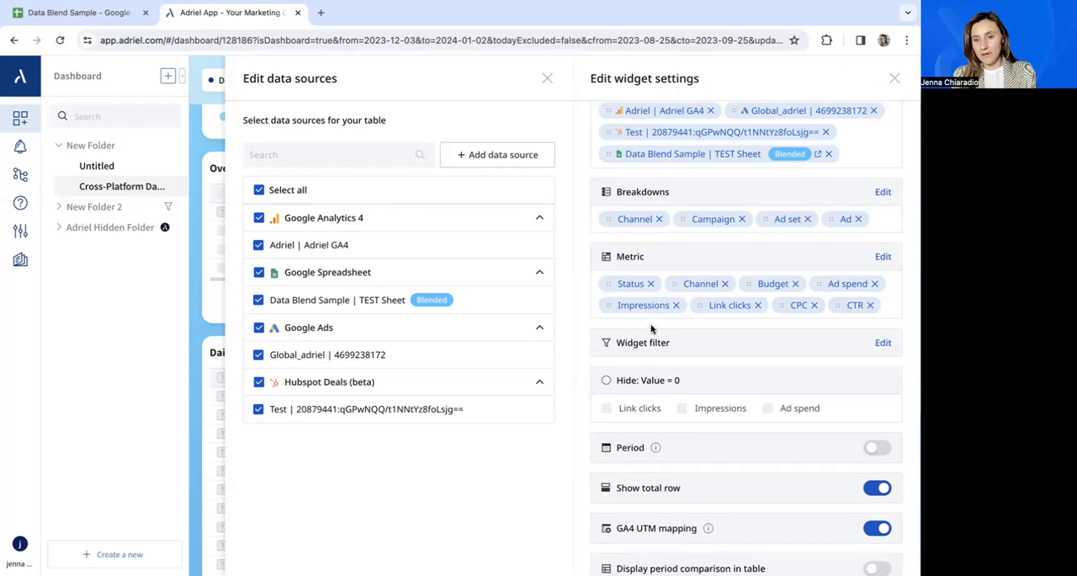
click(894, 80)
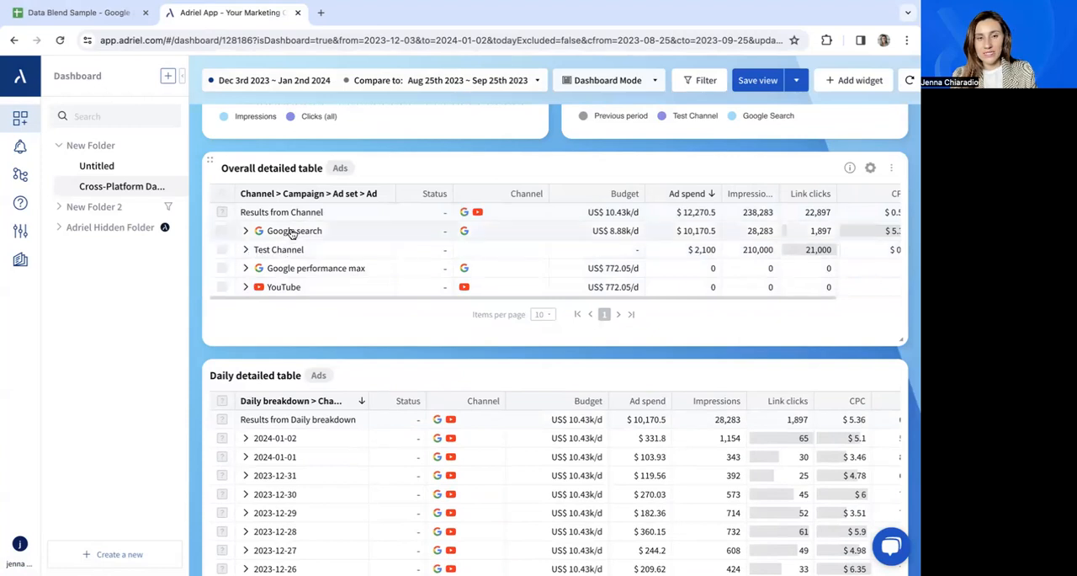
Expand Test Channel in the Overall detailed table and examine its campaign's metrics through CPC and CTR.
click(246, 252)
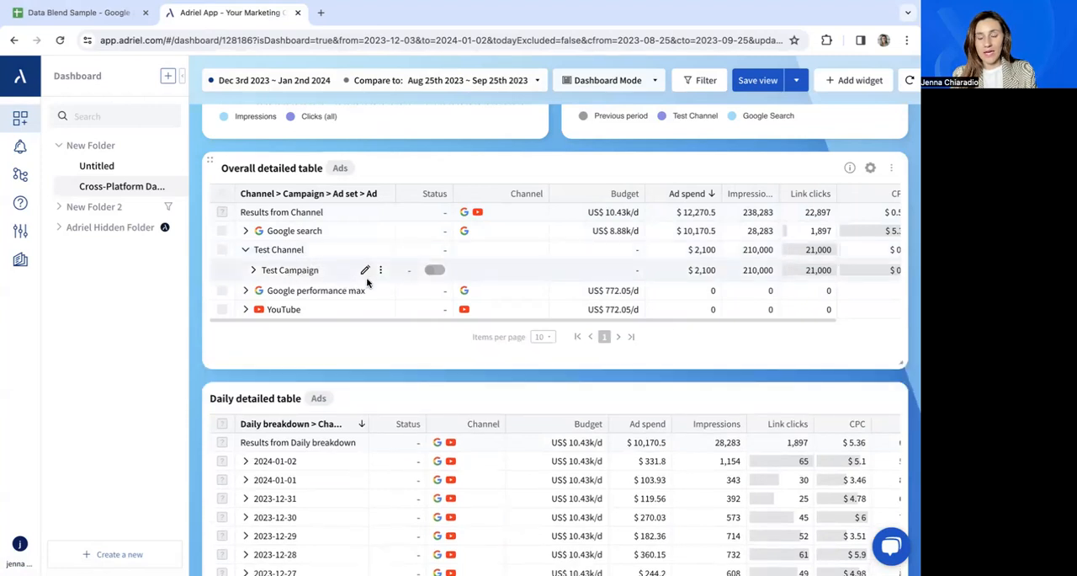
scroll(661, 278, right, 2)
scroll(661, 279, right, 1)
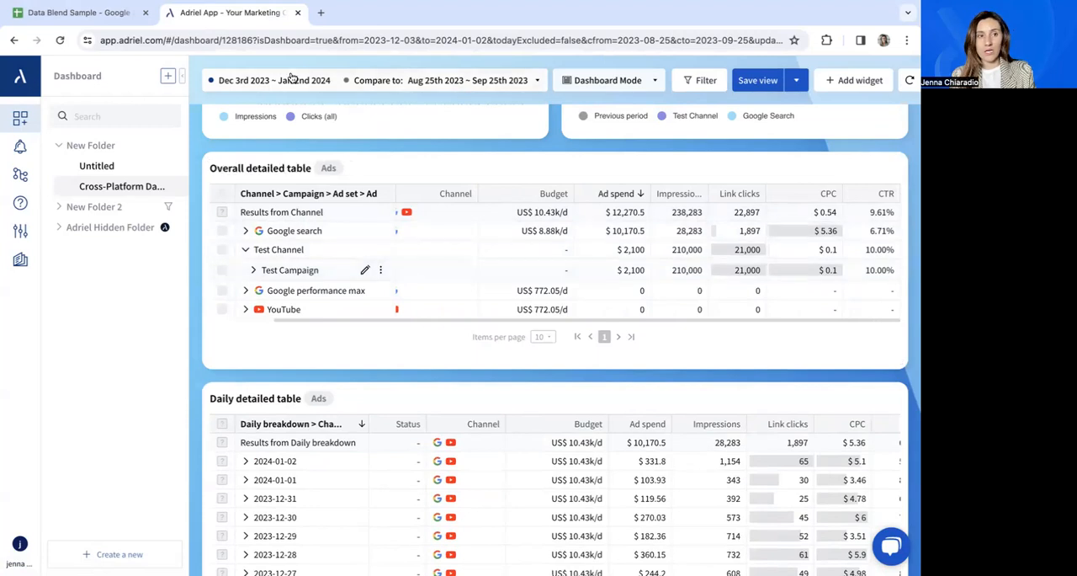
Check the source rows in the Data Blend Sample spreadsheet, then return to the Adriel dashboard and collapse Test Channel.
click(111, 20)
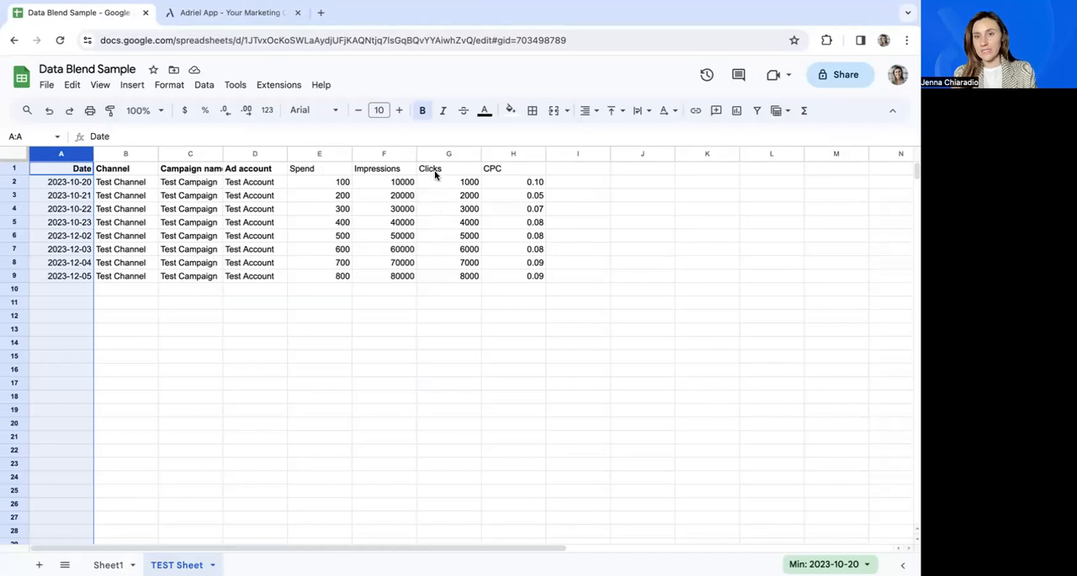
click(256, 17)
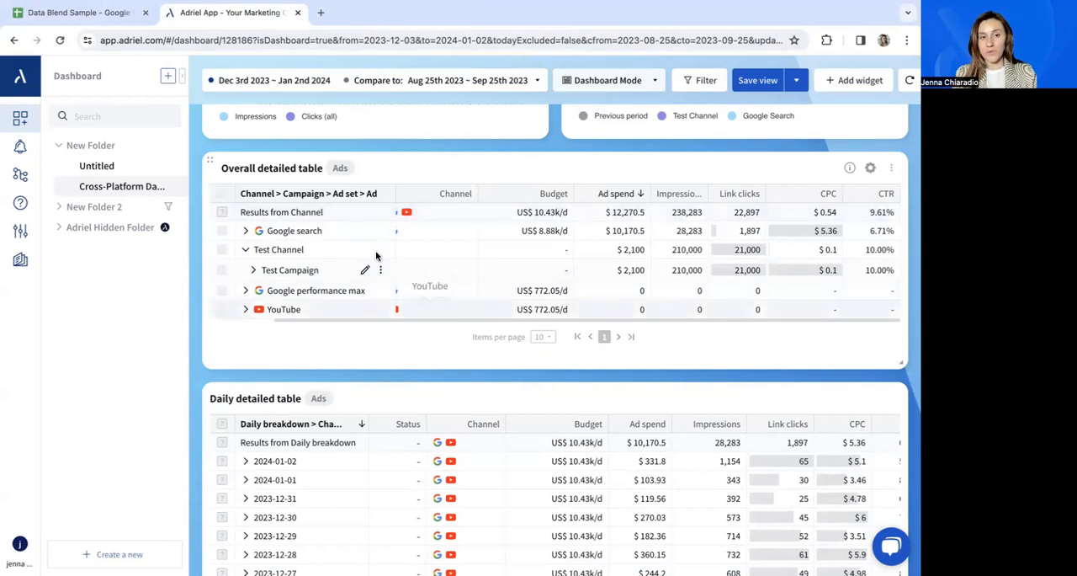
click(244, 249)
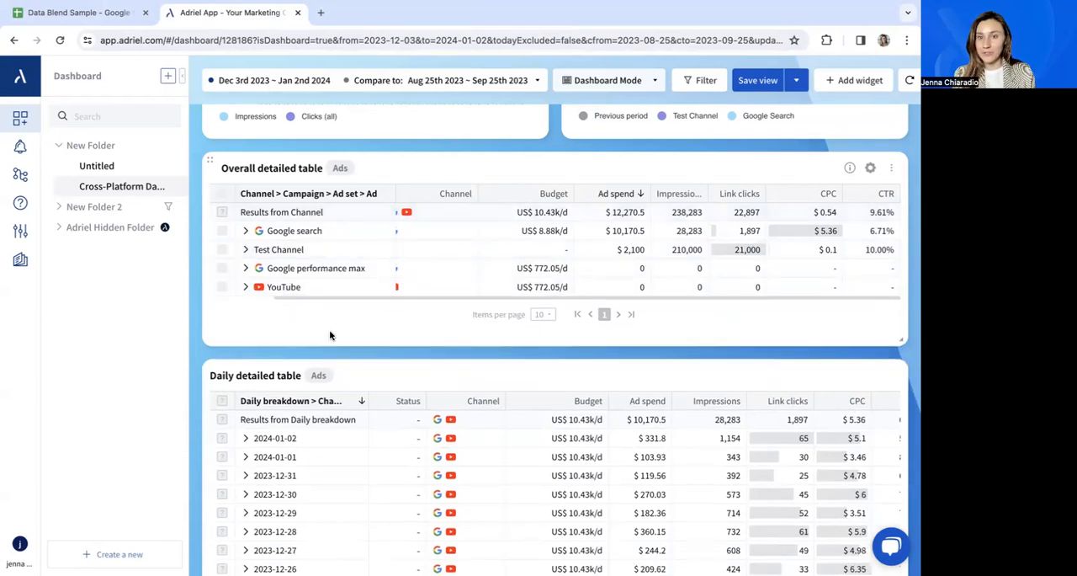